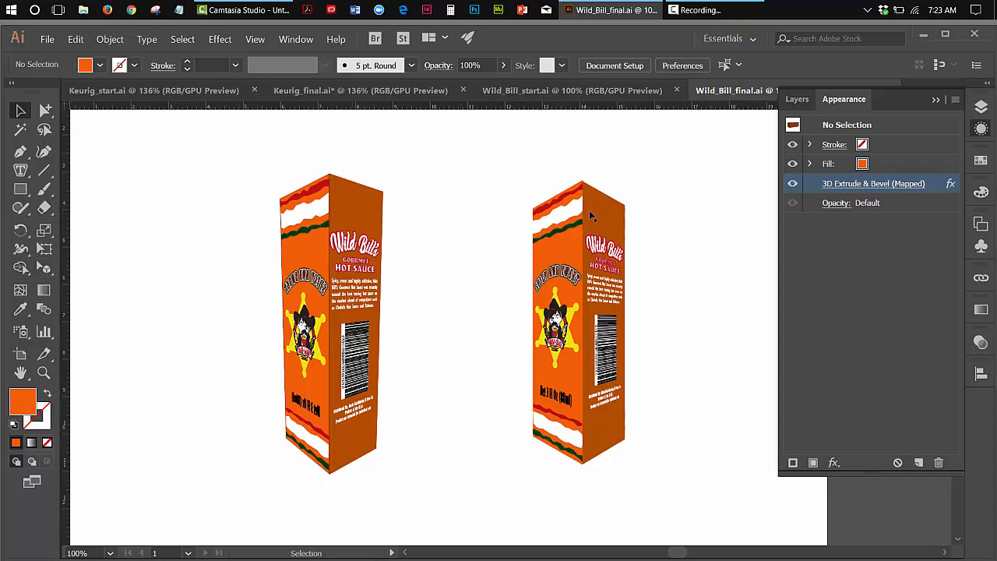
left_click(219, 40)
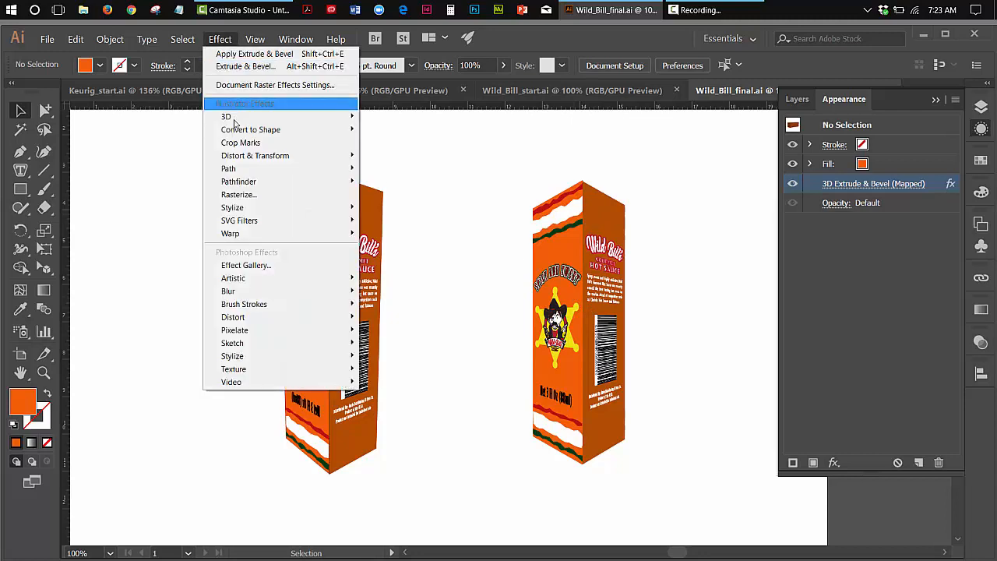
mouse_move(234, 121)
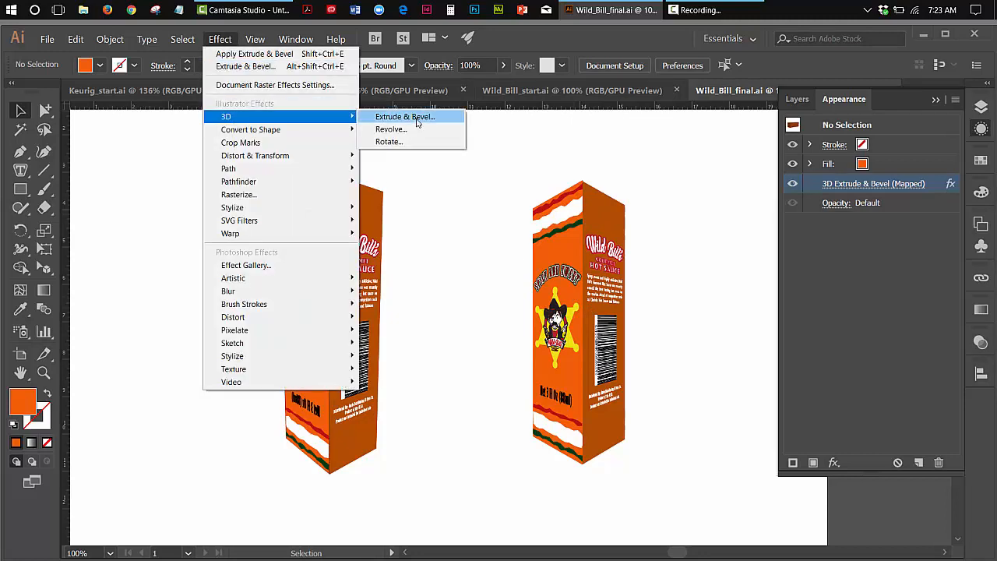
left_click(464, 207)
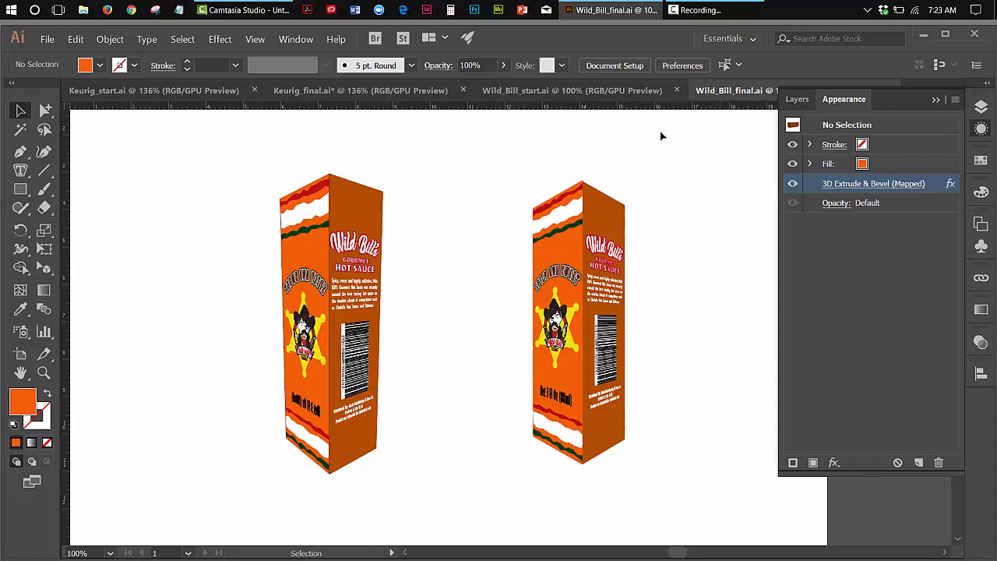
Step: In Wild_Bill_start.ai, place the front and side2 symbols side by side on the artboard
left_click(549, 91)
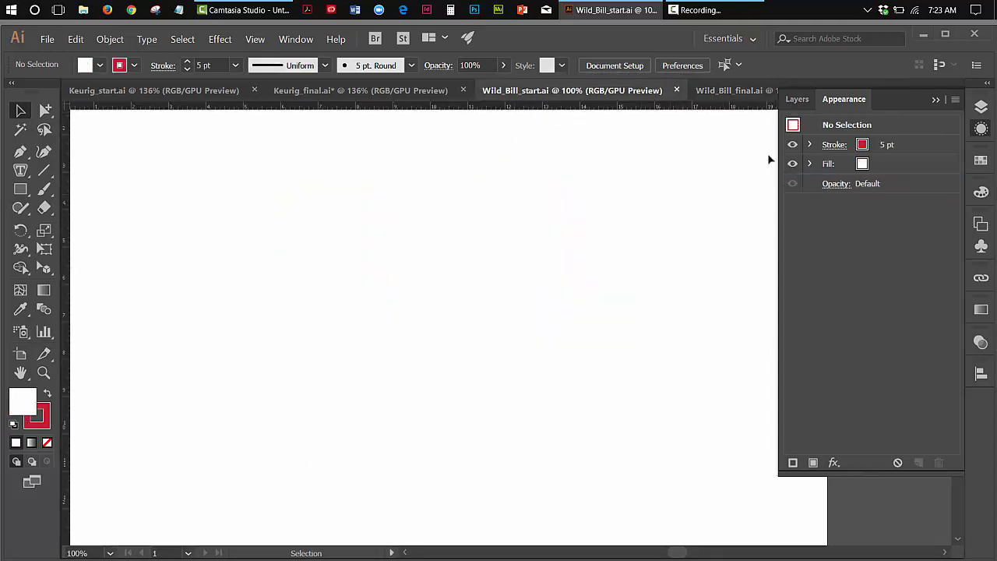
left_click(935, 100)
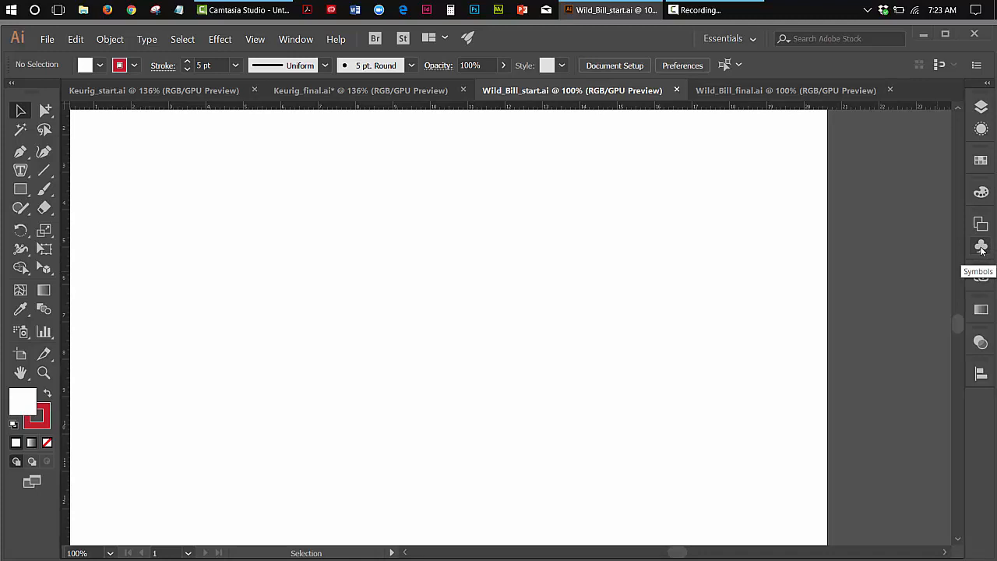
left_click(982, 248)
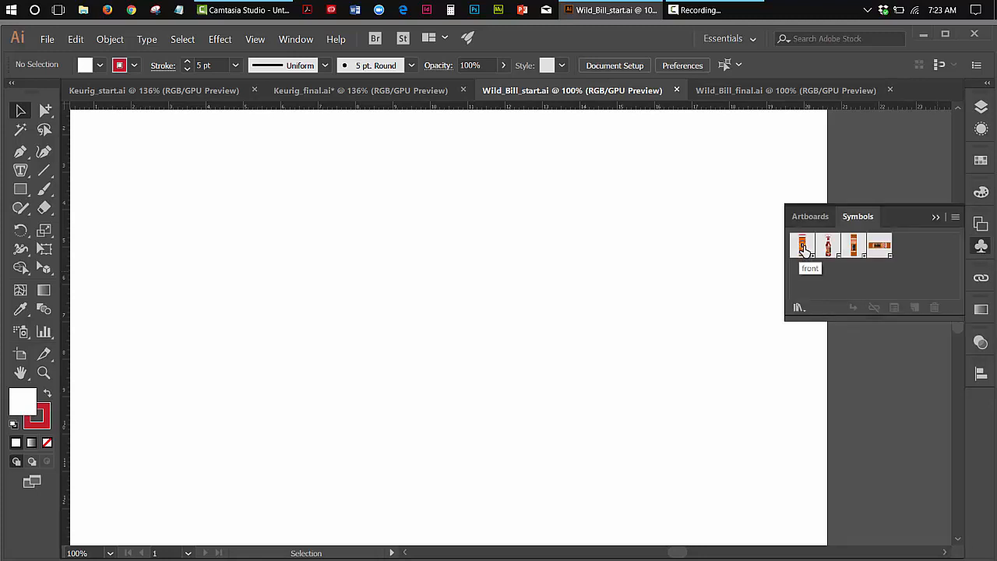
left_click_drag(802, 247, 339, 313)
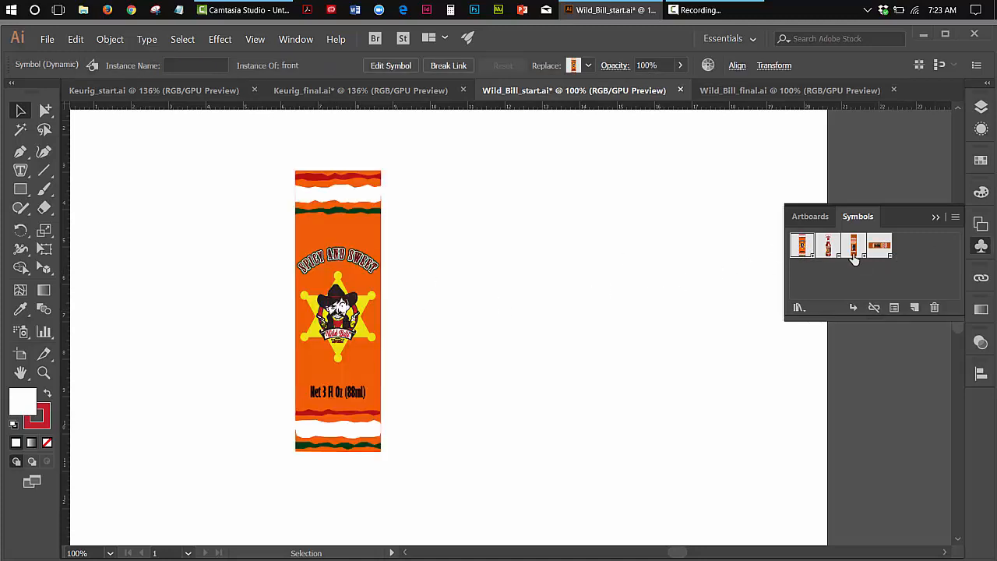
left_click_drag(851, 249, 608, 321)
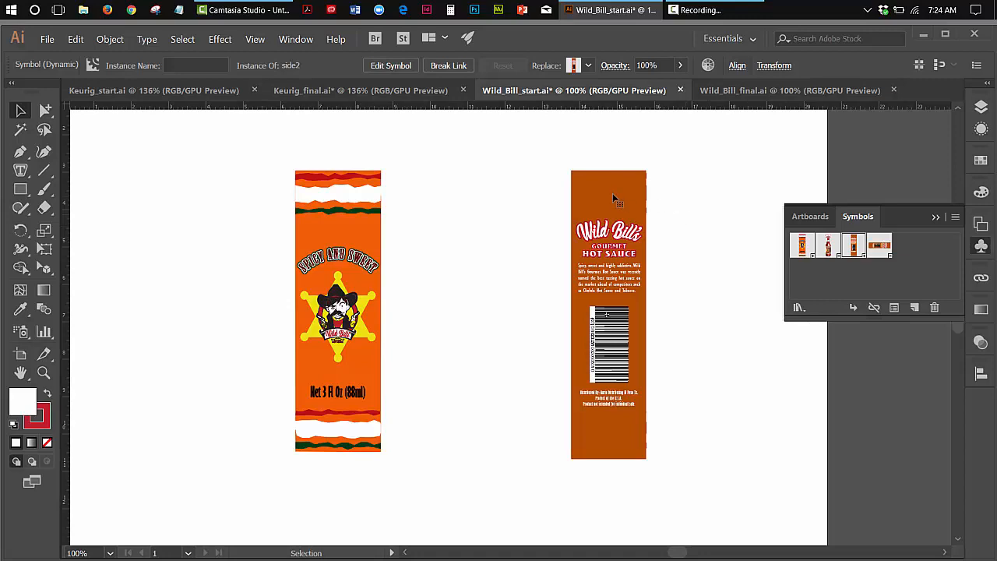
left_click_drag(615, 200, 471, 193)
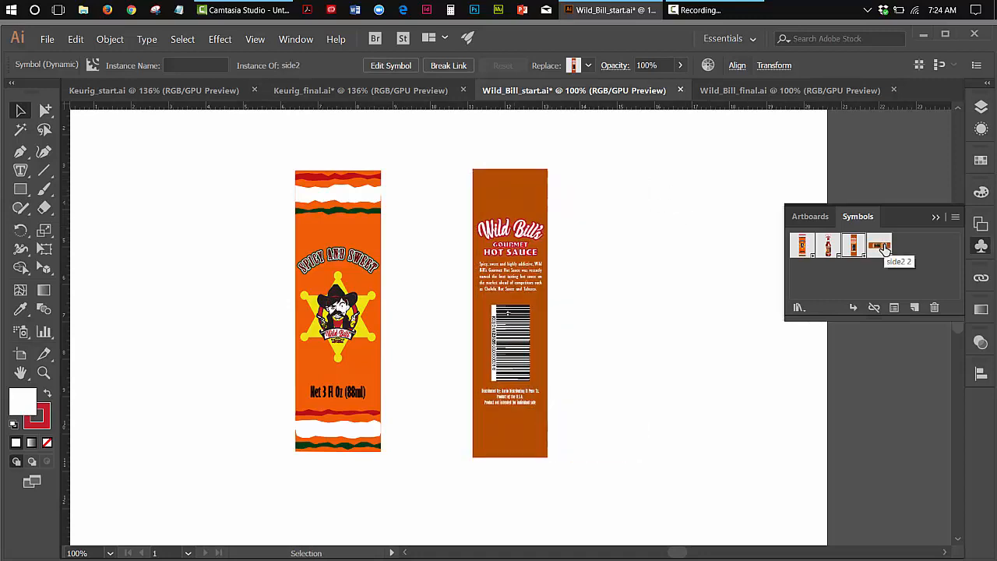
Step: Place the side2 2 symbol beside the other two panels and delete that instance
left_click_drag(884, 247, 630, 296)
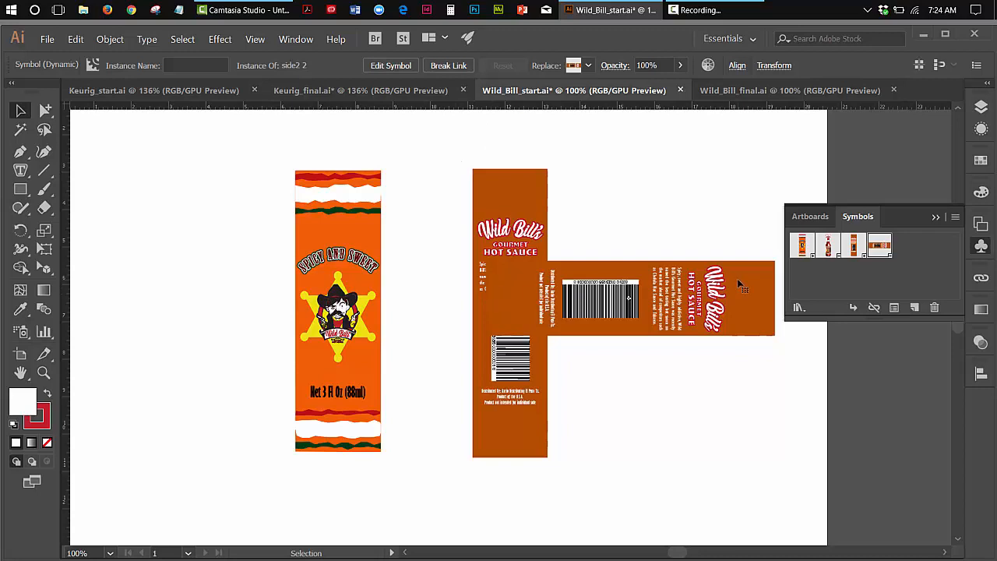
key("Delete")
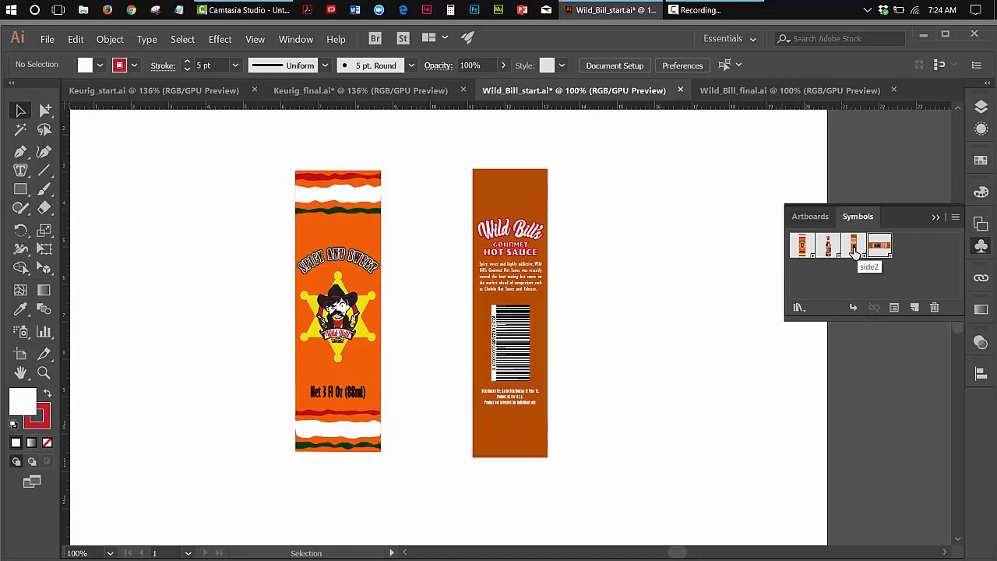
Step: Open the side2 symbol for editing, try Free Transform on its artwork, and exit symbol editing
double_click(854, 248)
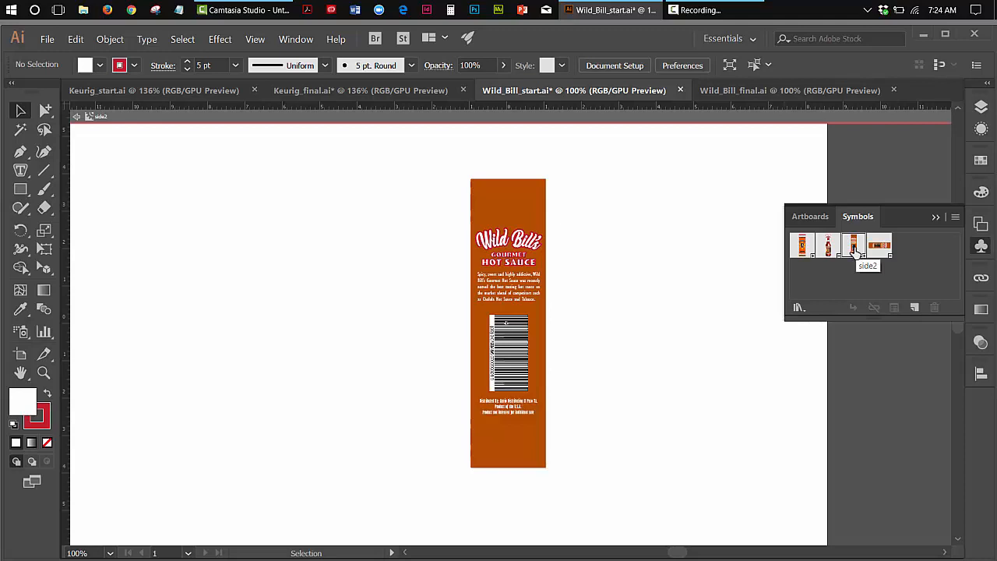
left_click(532, 207)
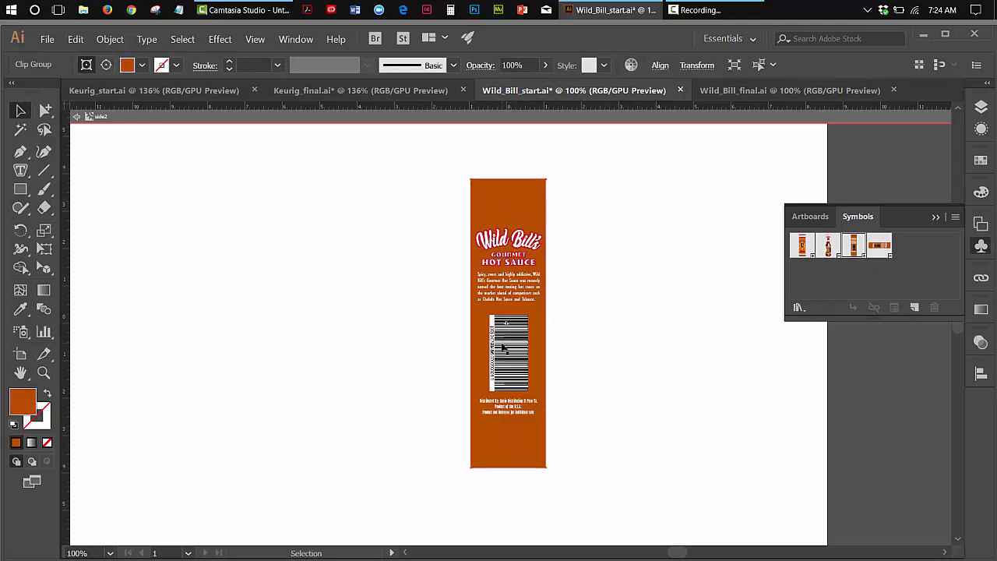
left_click(44, 249)
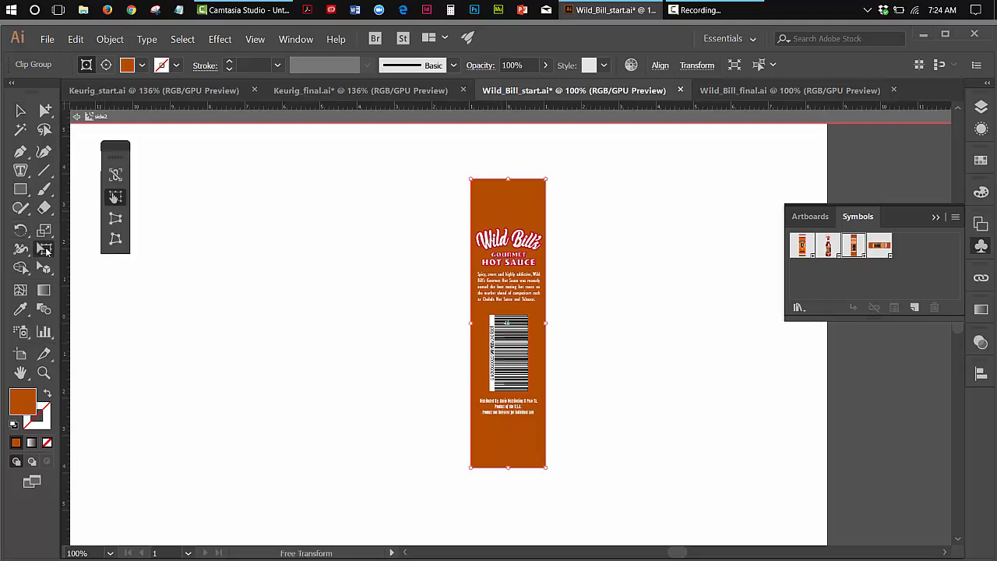
mouse_move(554, 172)
left_mouse_down()
mouse_move(601, 216)
mouse_move(554, 175)
left_mouse_up()
left_click(76, 117)
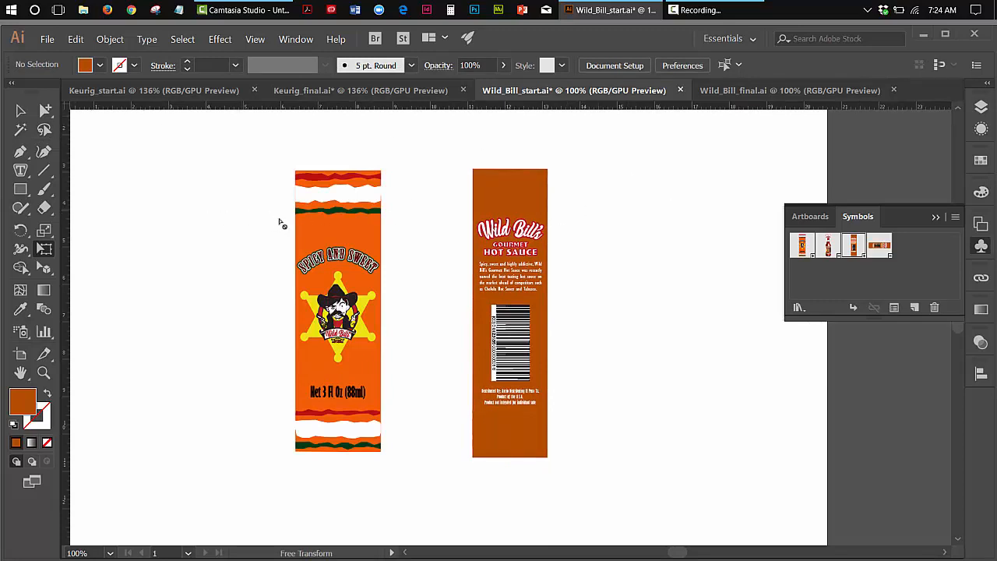
Step: Draw a rectangle exactly covering the front panel and move it to the empty area beyond the side panel
left_click(19, 194)
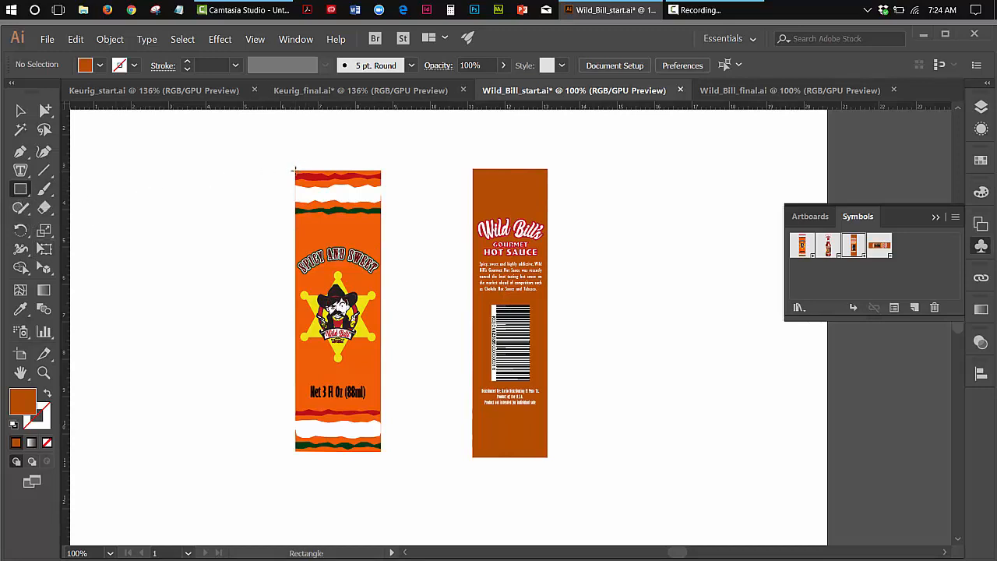
left_click_drag(295, 171, 381, 450)
left_click(20, 110)
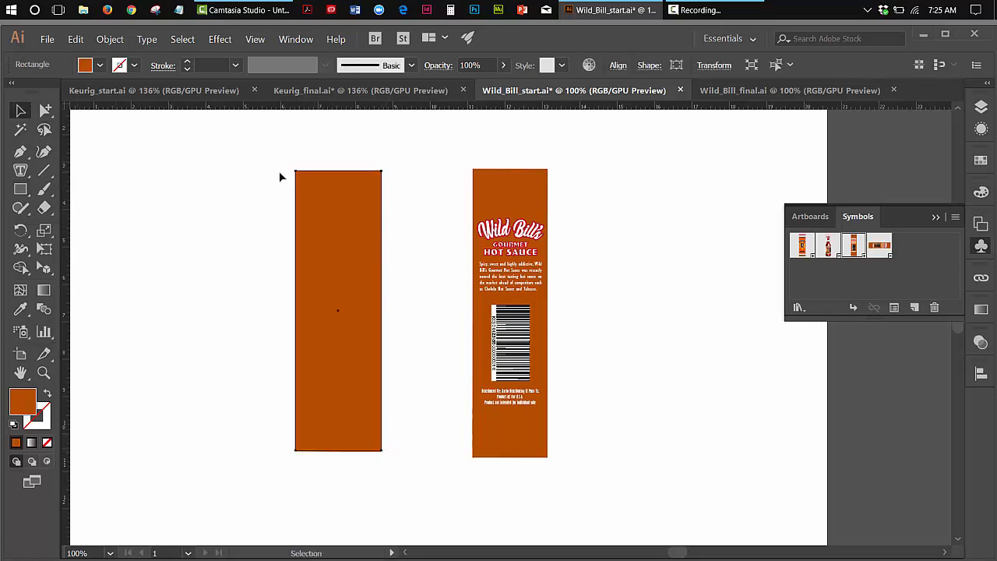
left_click_drag(324, 217, 625, 221)
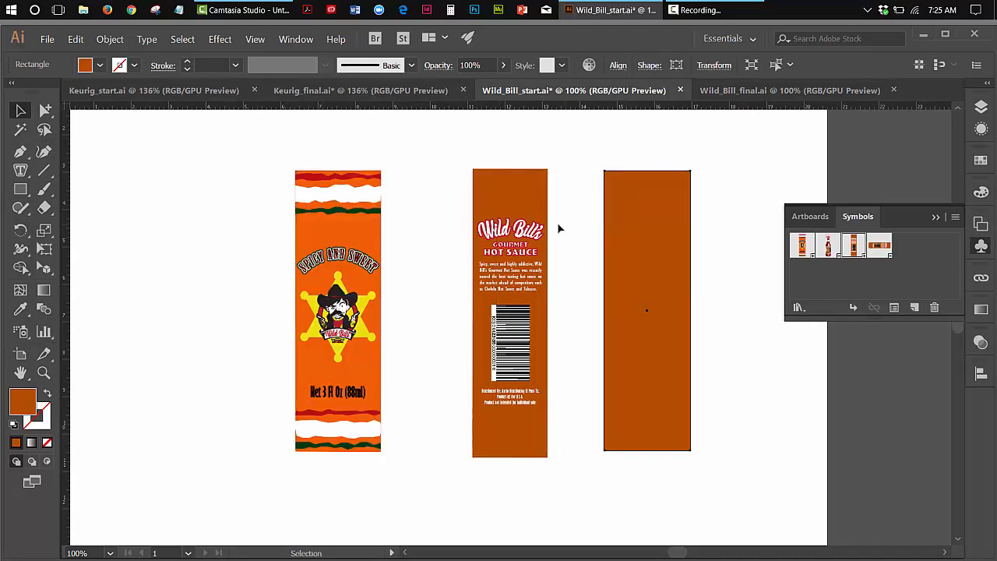
Step: Delete the two placed symbol instances and move the rectangle to the middle of the artboard
left_click_drag(233, 167, 553, 274)
key("Delete")
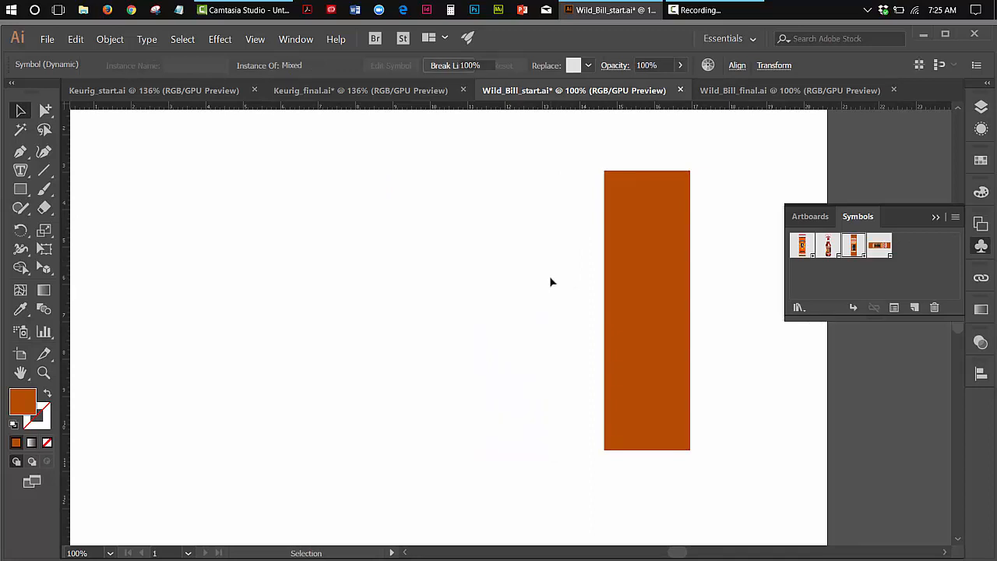
left_click_drag(637, 270, 420, 289)
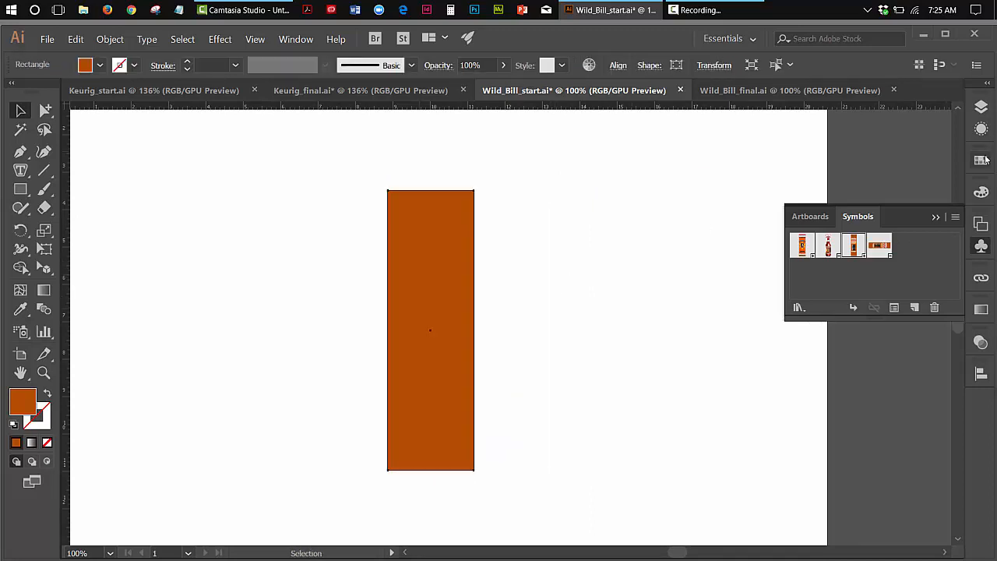
Step: Fill the rectangle with the orange swatch R=241 G=93 B=7
left_click(983, 160)
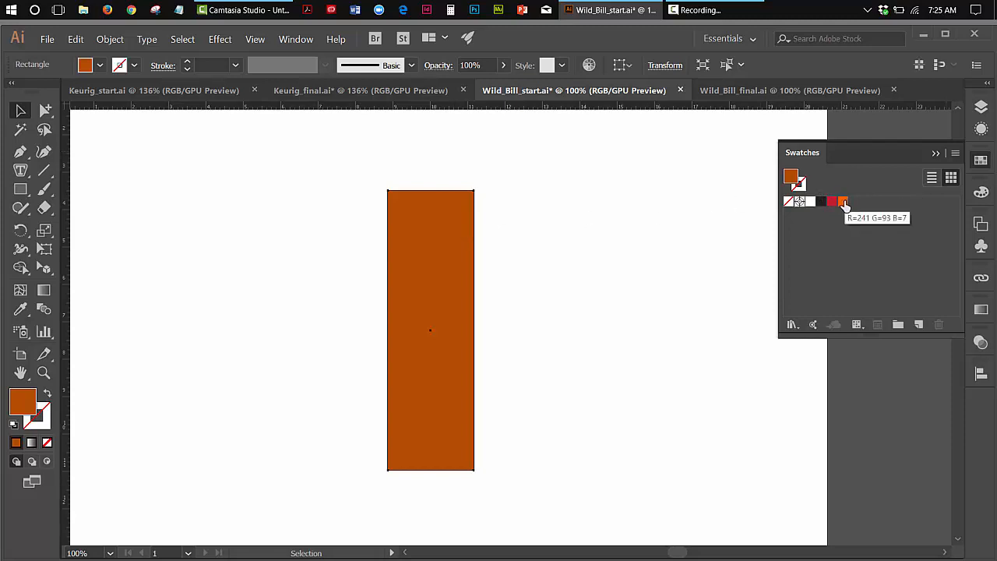
left_click(843, 201)
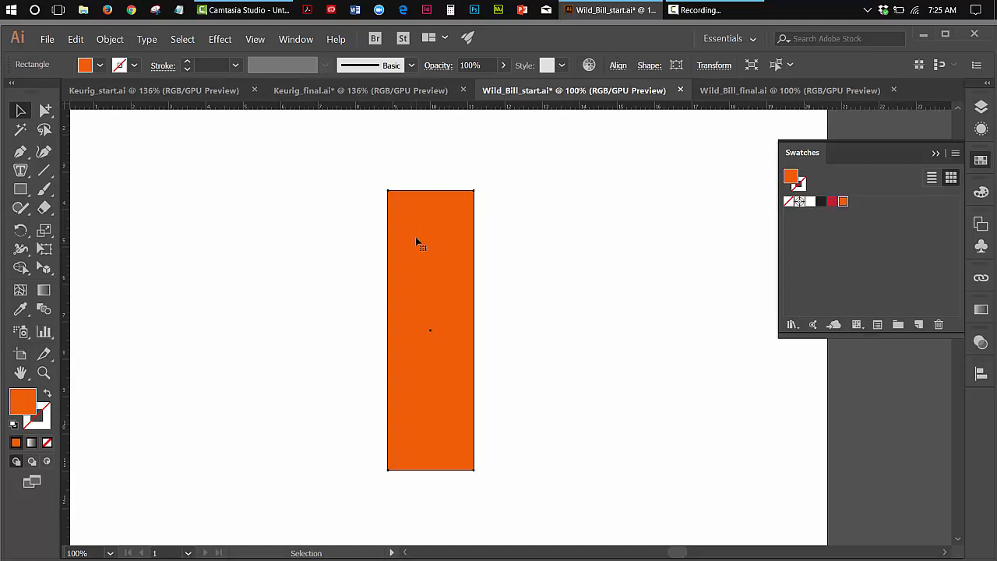
left_click(936, 154)
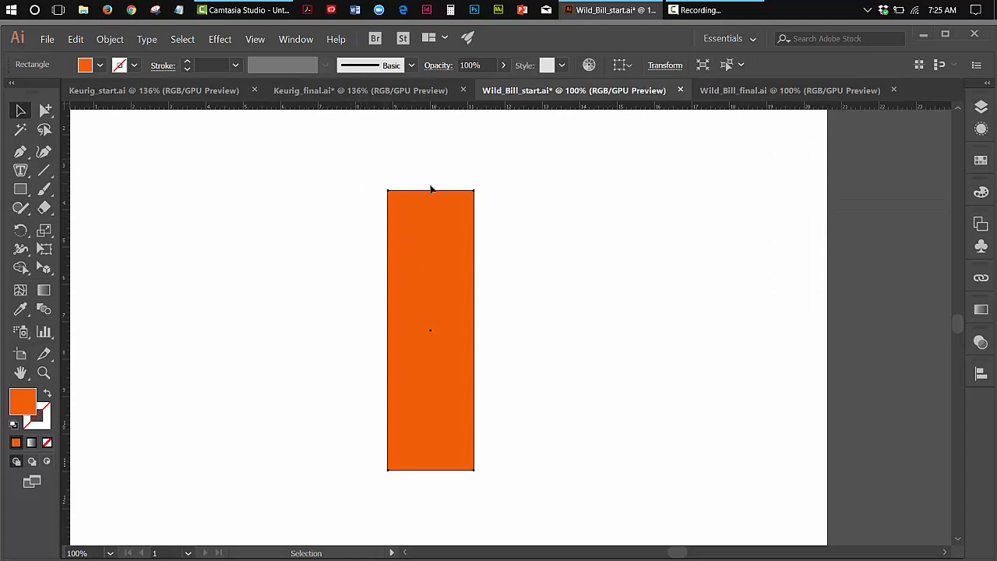
Step: Open the 3D Extrude & Bevel options for the orange rectangle and review the position presets
left_click(223, 40)
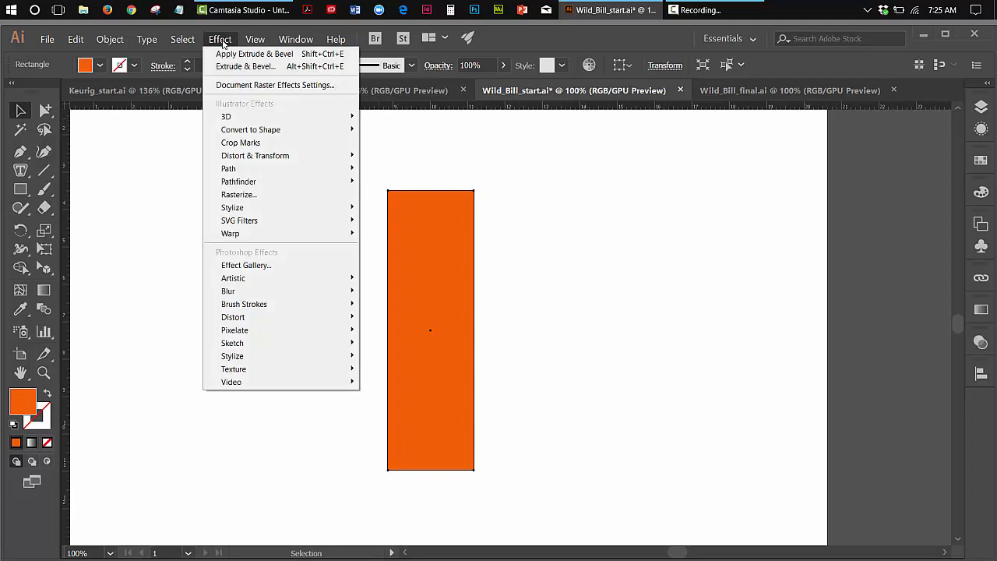
mouse_move(244, 118)
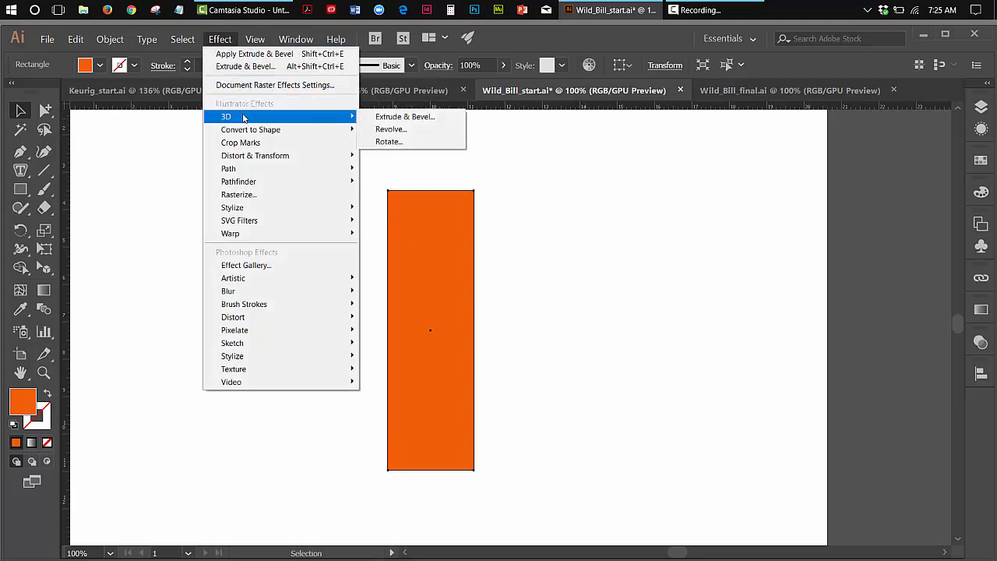
left_click(387, 118)
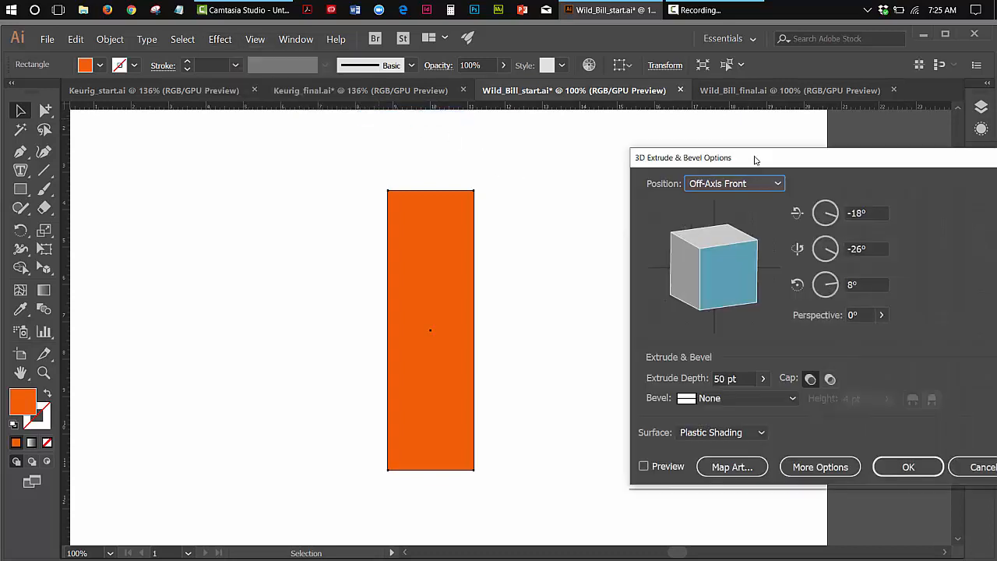
left_click_drag(754, 159, 712, 140)
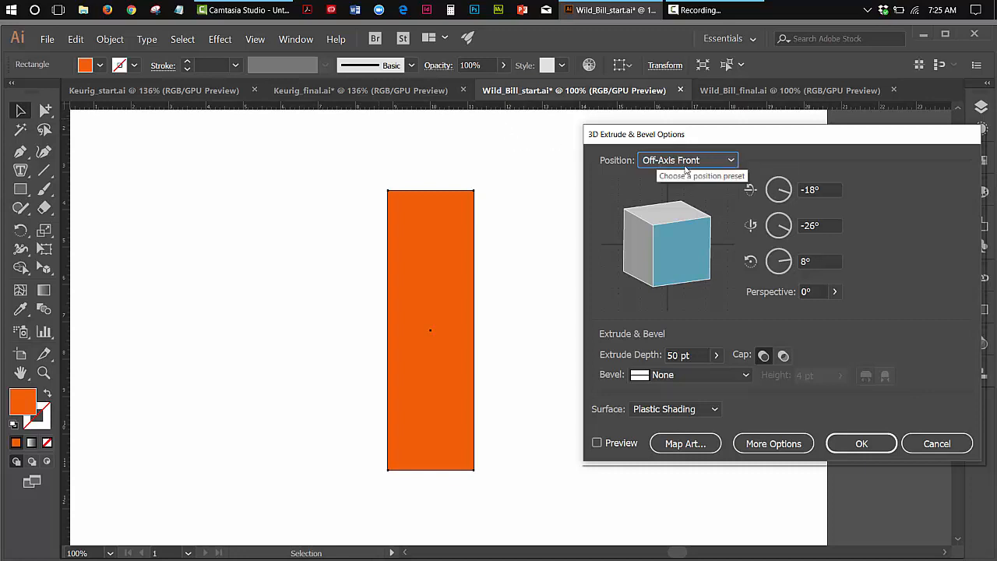
left_click(687, 162)
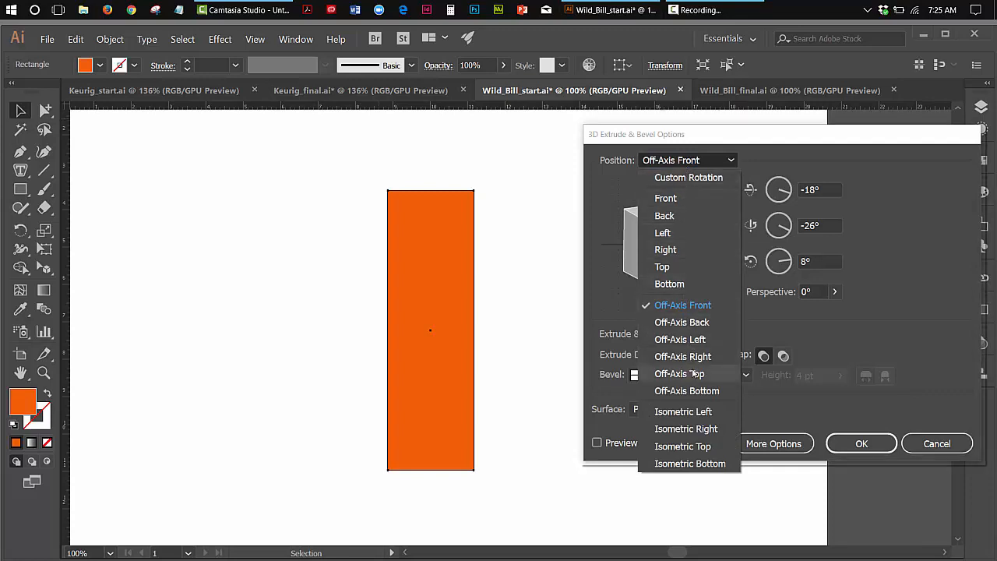
left_click(756, 141)
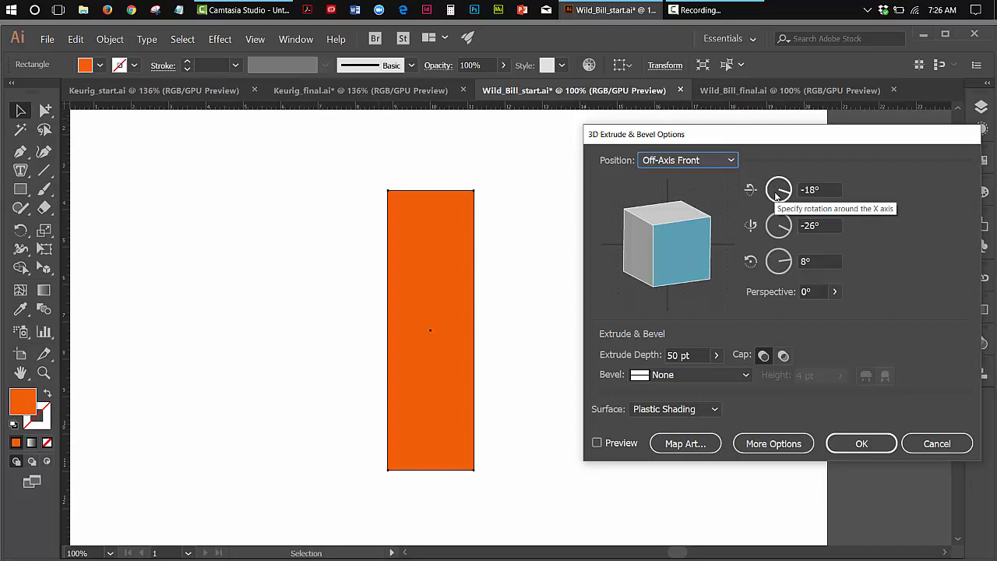
Step: Rotate the box freely to about -2°, -22° and 0°, and turn on the preview
left_click(666, 259)
mouse_move(666, 260)
left_mouse_down()
mouse_move(664, 250)
mouse_move(679, 248)
left_mouse_up()
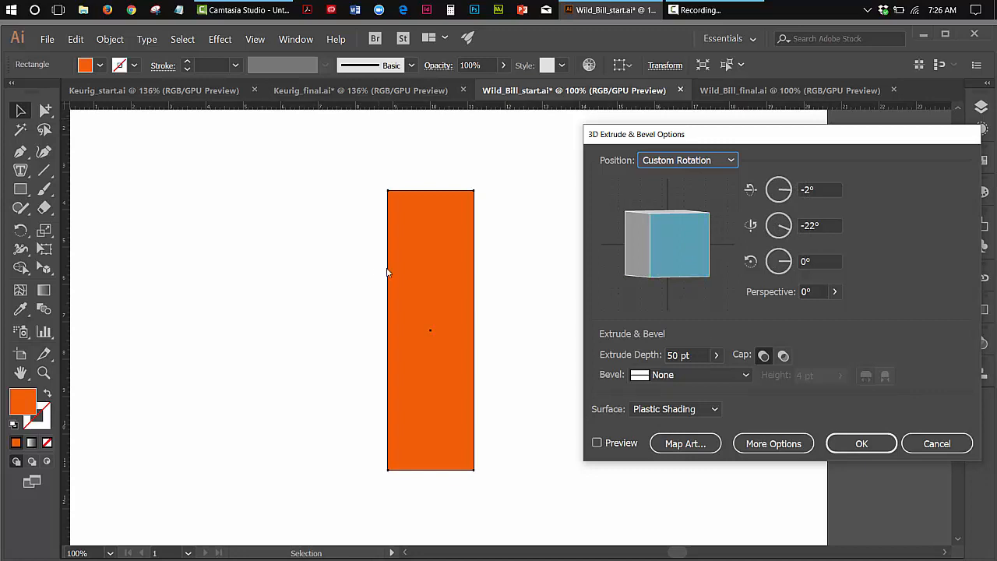
left_click(597, 443)
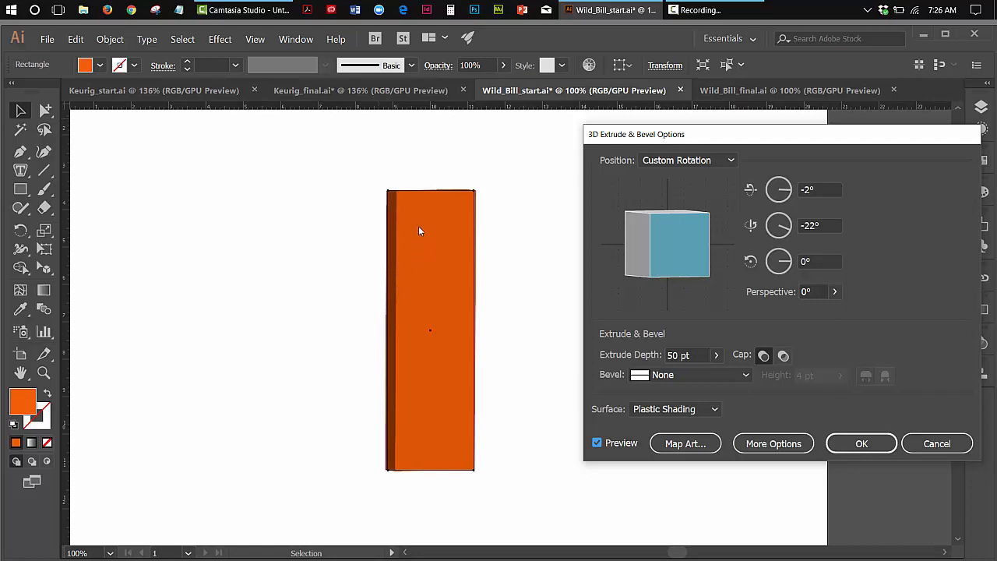
Step: Rotate the box to expose its opposite side, at about 2°, 31° and 1°
left_click_drag(703, 249, 678, 220)
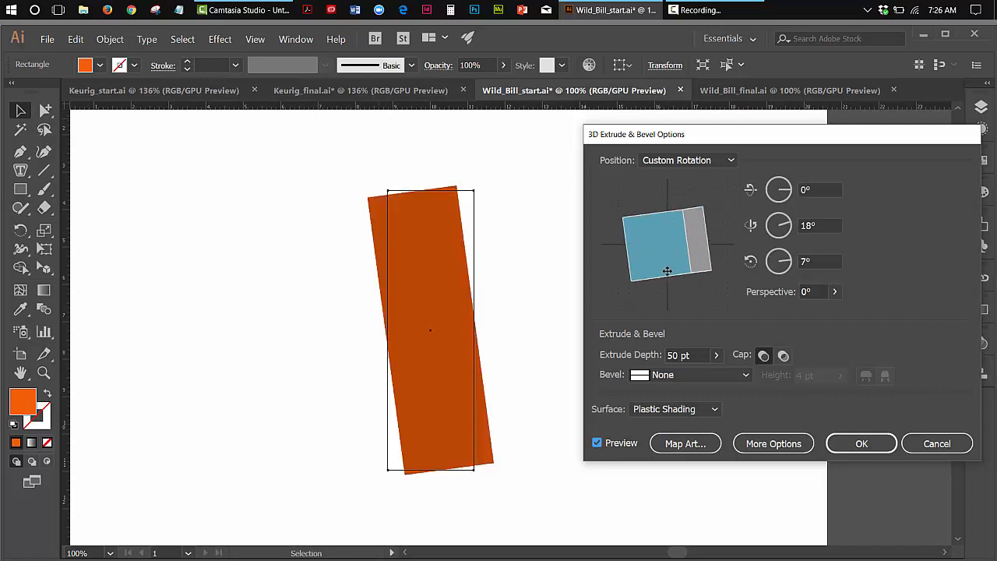
left_click_drag(667, 270, 655, 268)
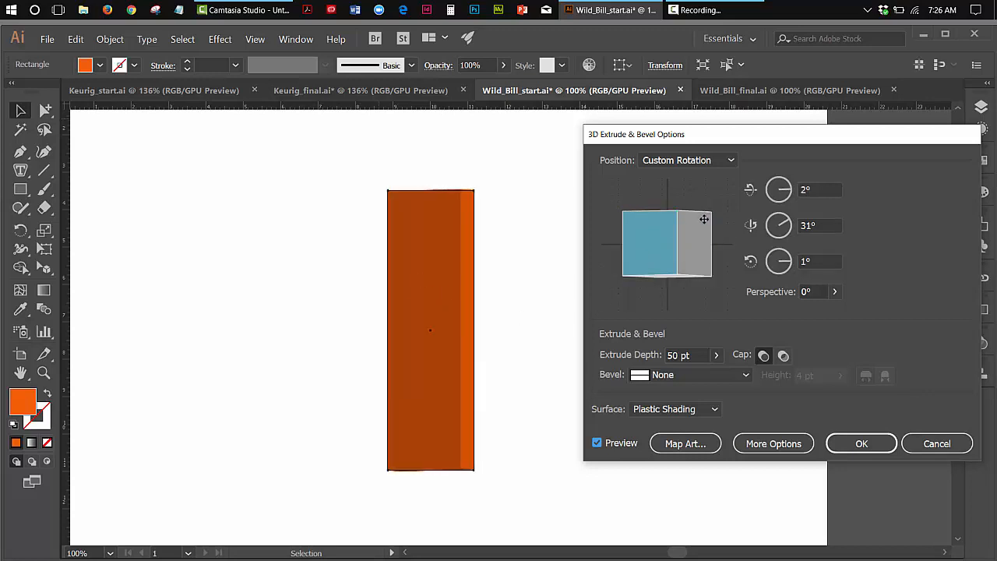
left_click_drag(705, 218, 705, 219)
Step: Reset the position to Off-Axis Front and rotate the box freely to about -3°, -35° and 1°
left_click(704, 160)
left_click(682, 305)
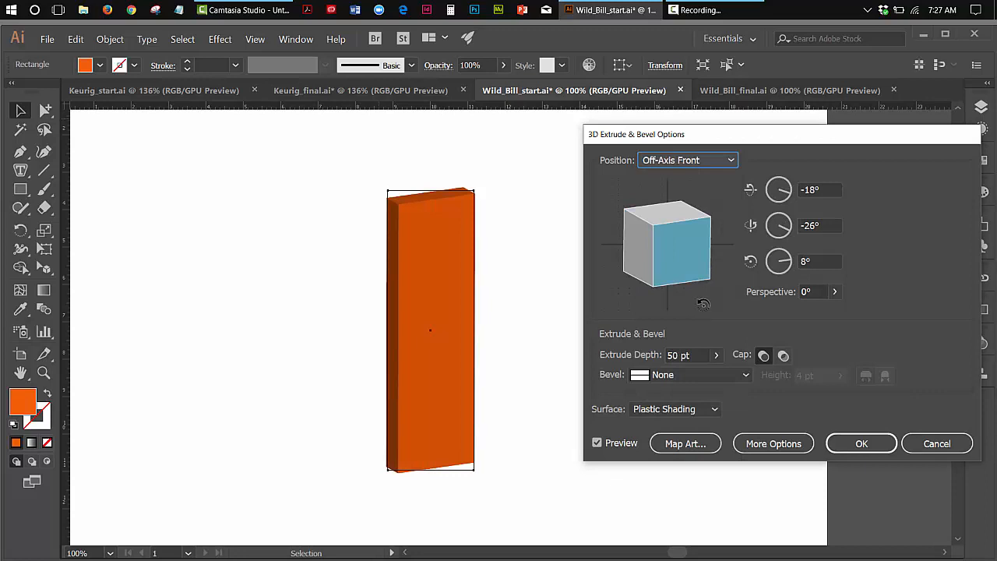
left_click_drag(681, 263, 643, 260)
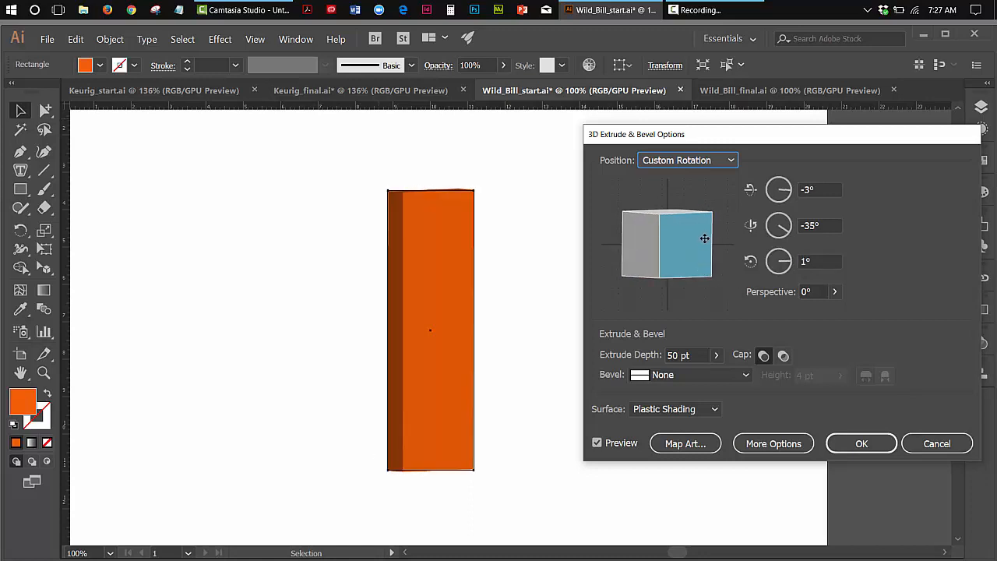
Step: Rotate the box to about -2°, -36° and 1°, and set the extrude depth to 160 pt
left_click_drag(687, 245, 690, 245)
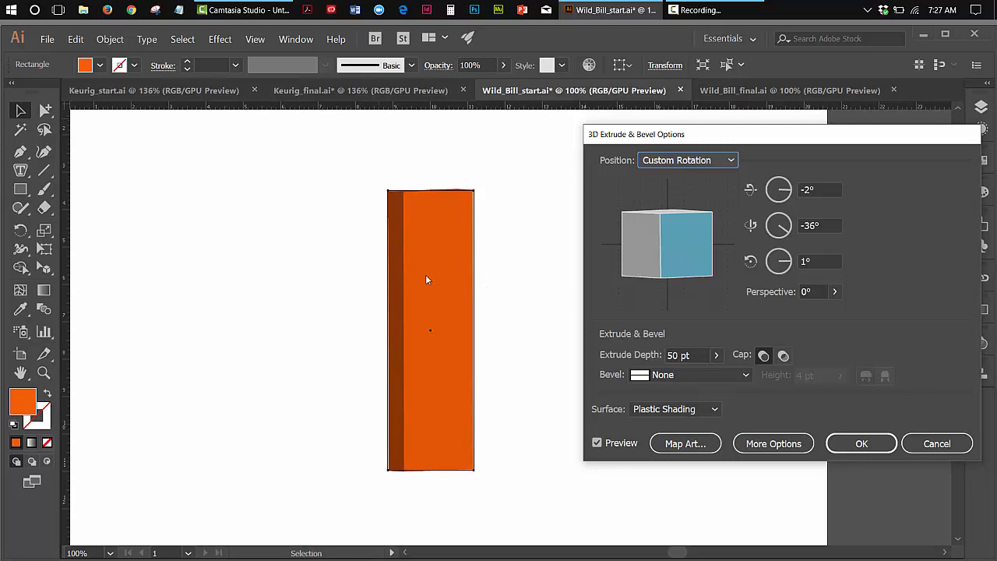
left_click(716, 355)
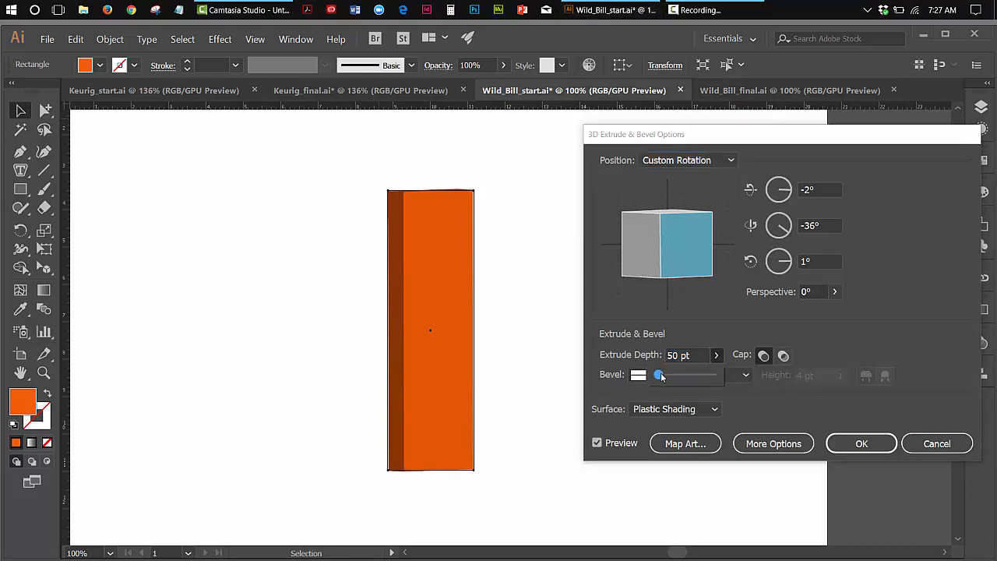
left_click_drag(659, 375, 662, 374)
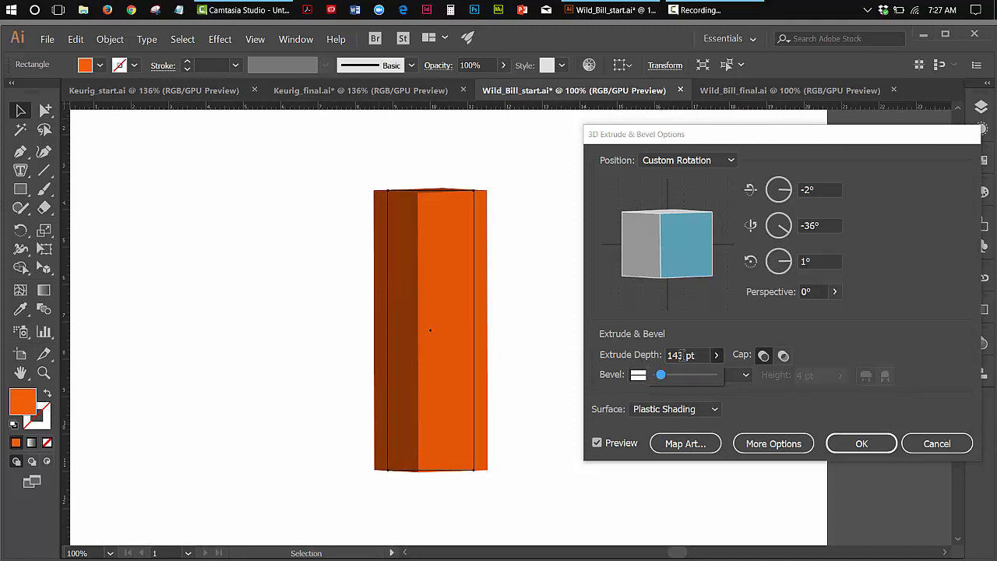
left_click_drag(682, 355, 674, 355)
type("60")
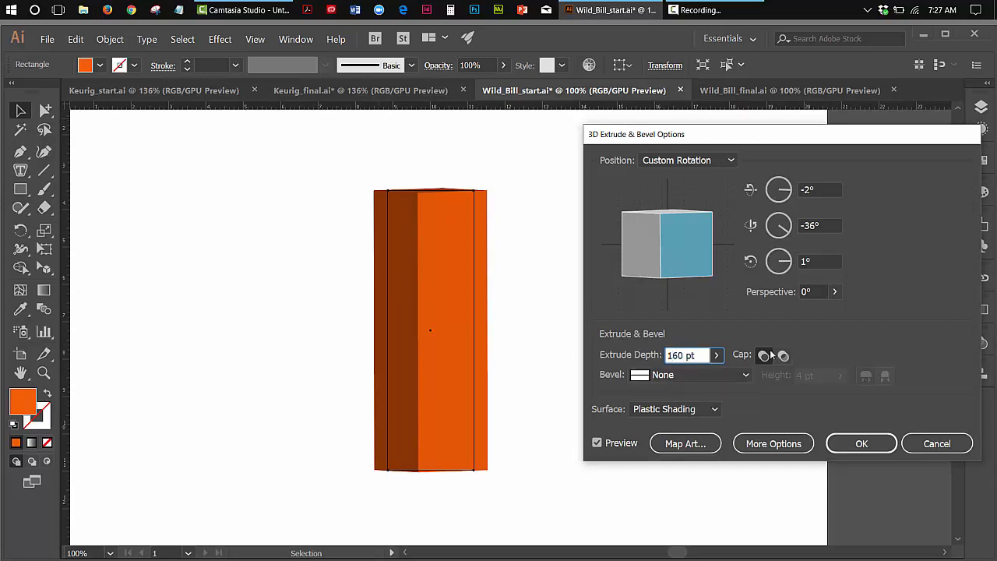
key("Tab")
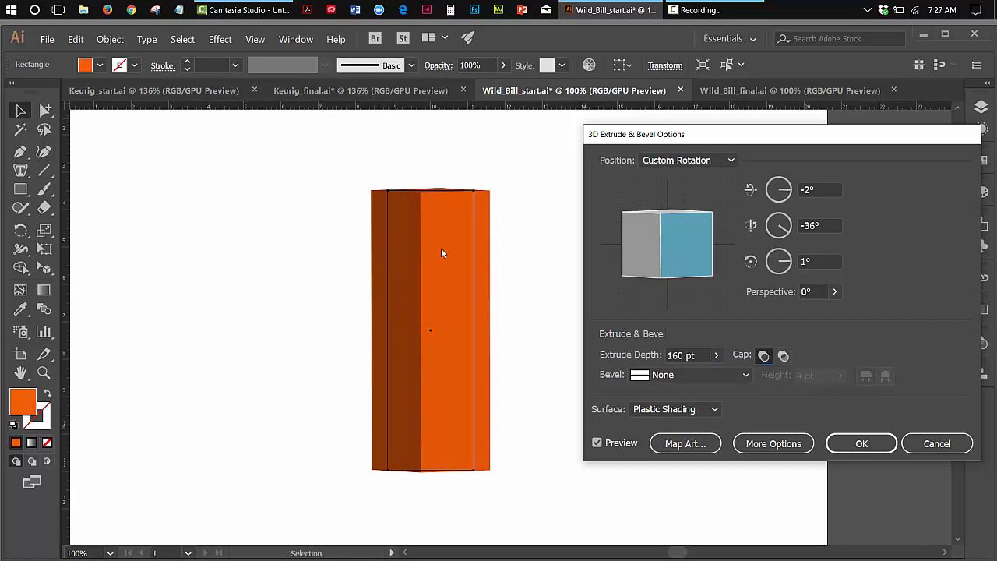
Step: Try extrude depths of 165 pt and 170 pt on the box
left_click(683, 355)
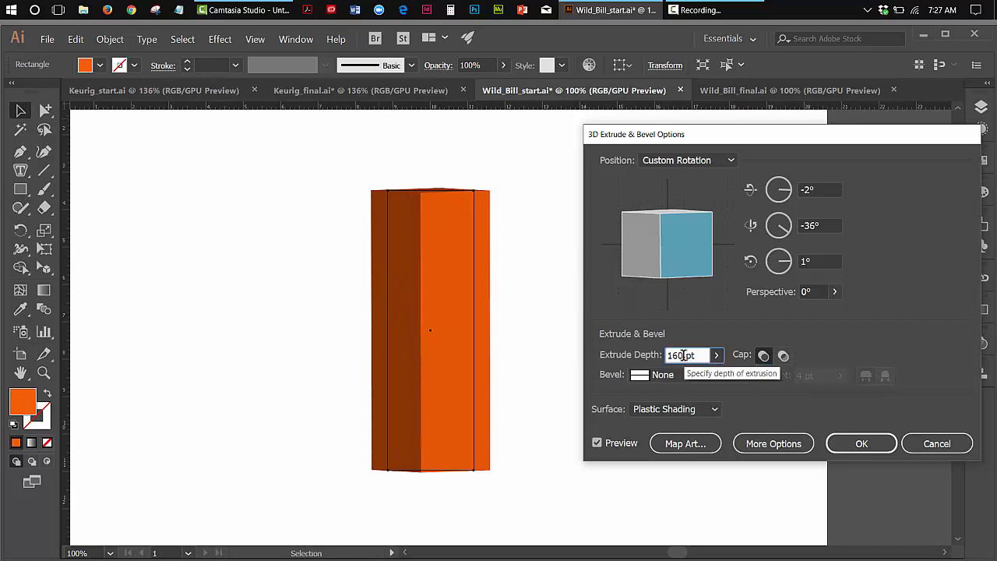
left_click_drag(683, 355, 677, 355)
type("5")
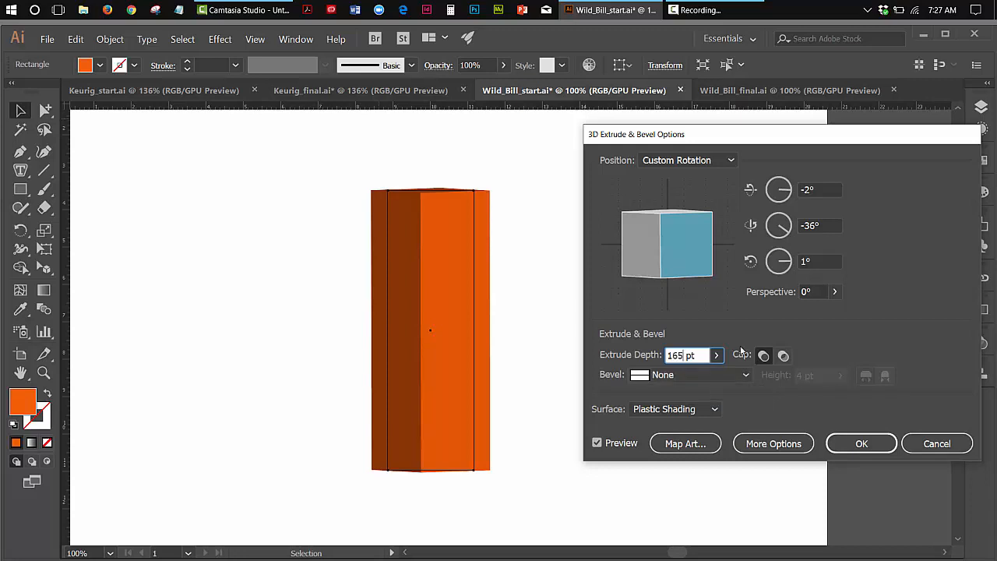
key("Tab")
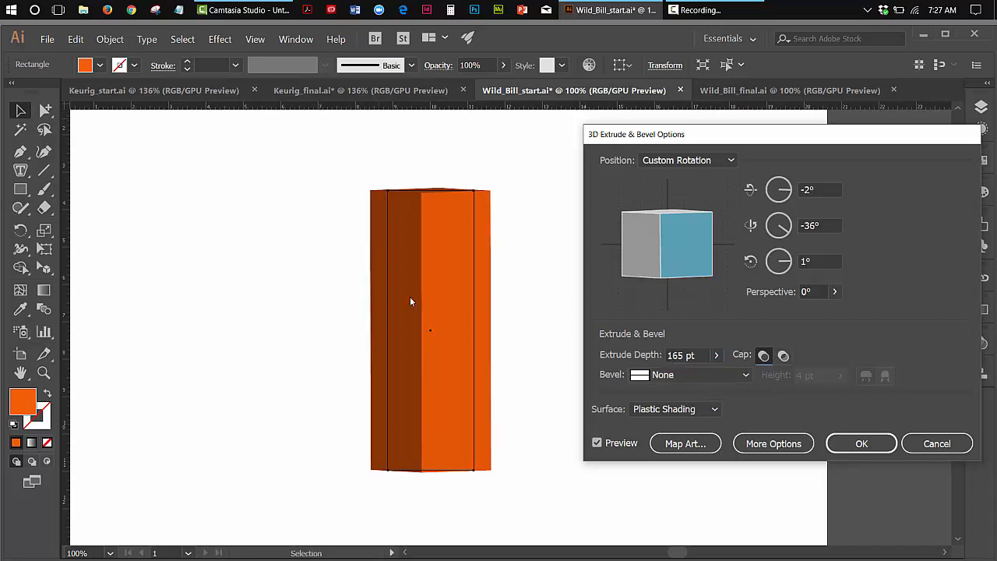
left_click(678, 356)
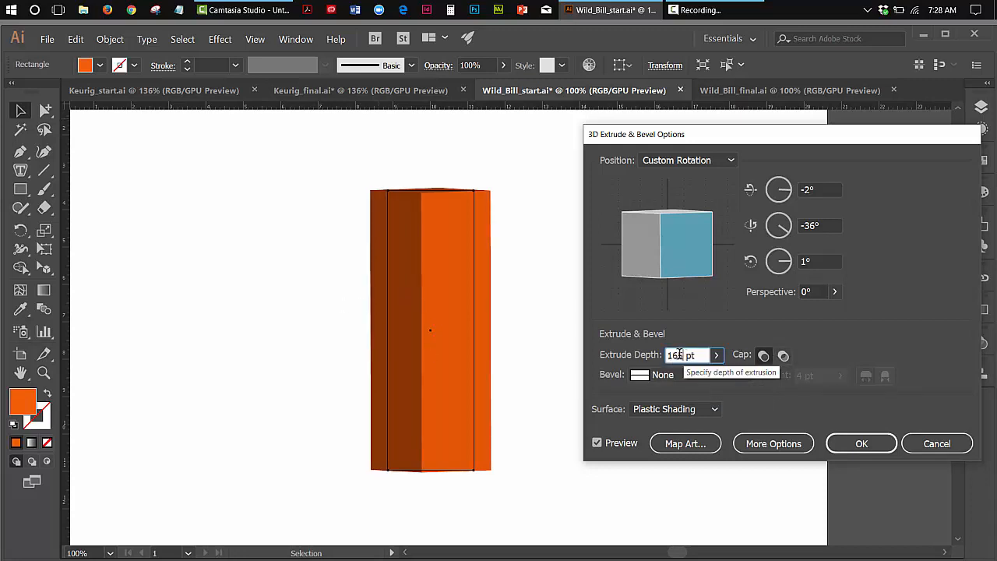
key("shift+Left")
key("shift+Left")
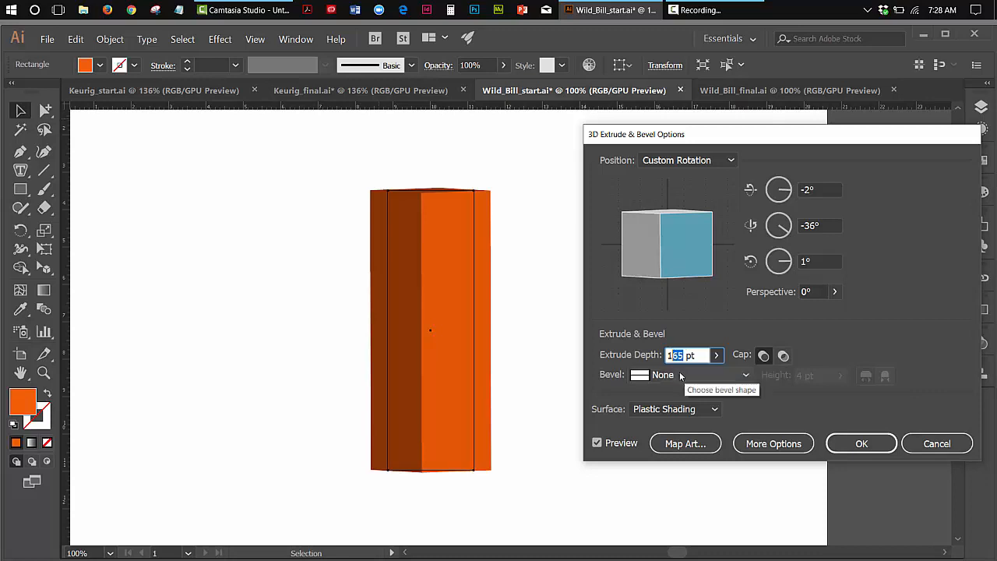
type("70")
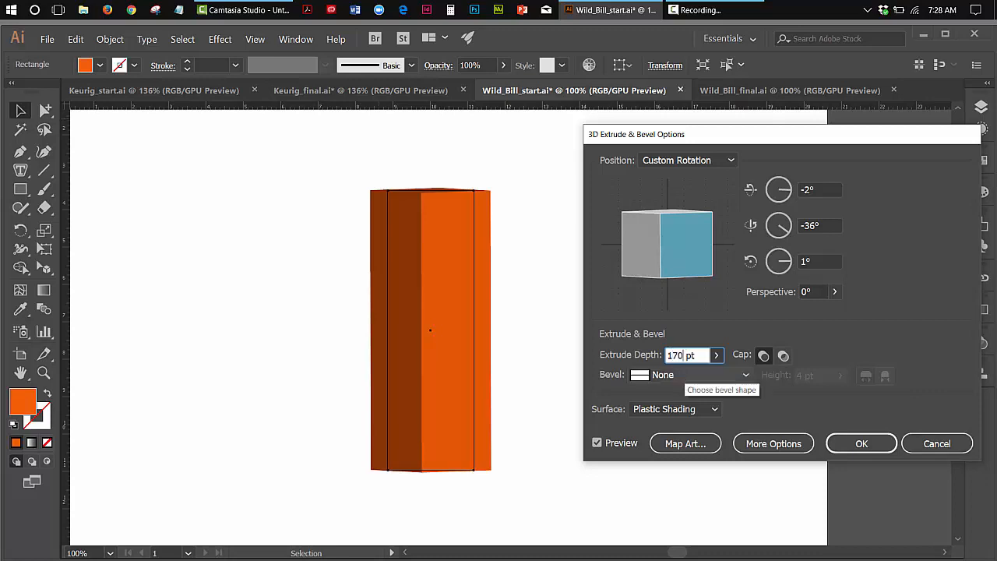
left_click(765, 357)
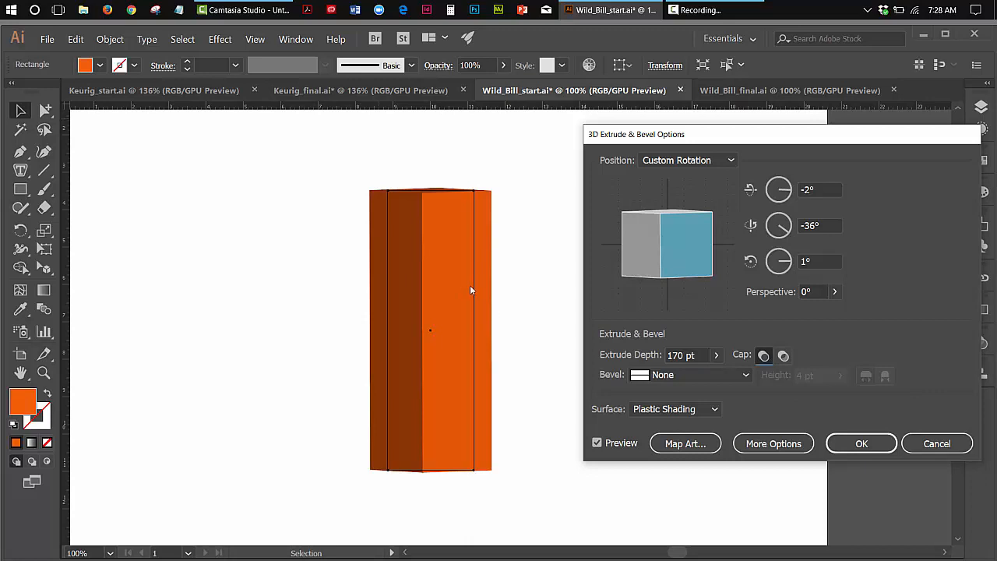
Step: Set the box's extrude depth to 175 pt and its perspective to about 47°
left_click(677, 355)
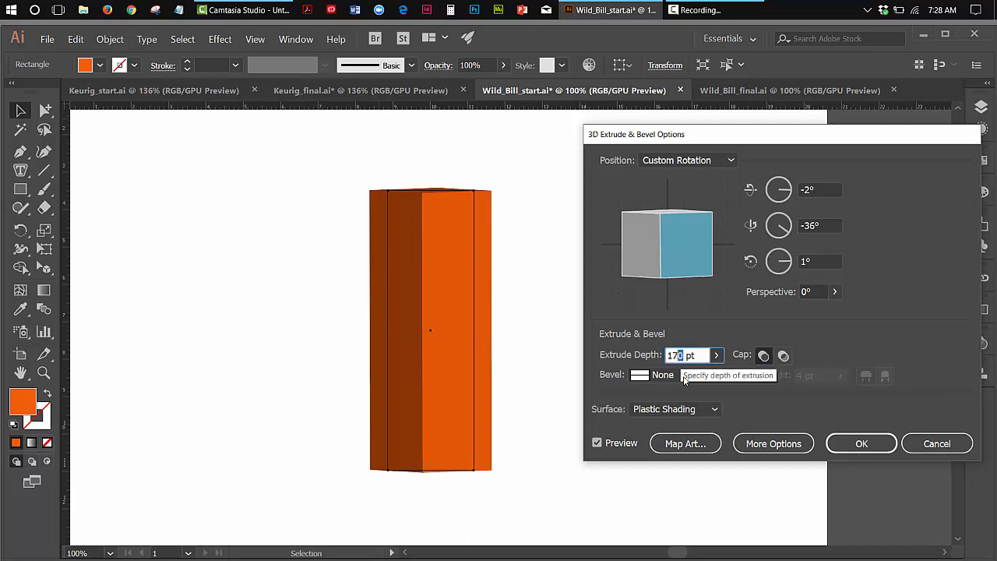
key("Delete")
type("5")
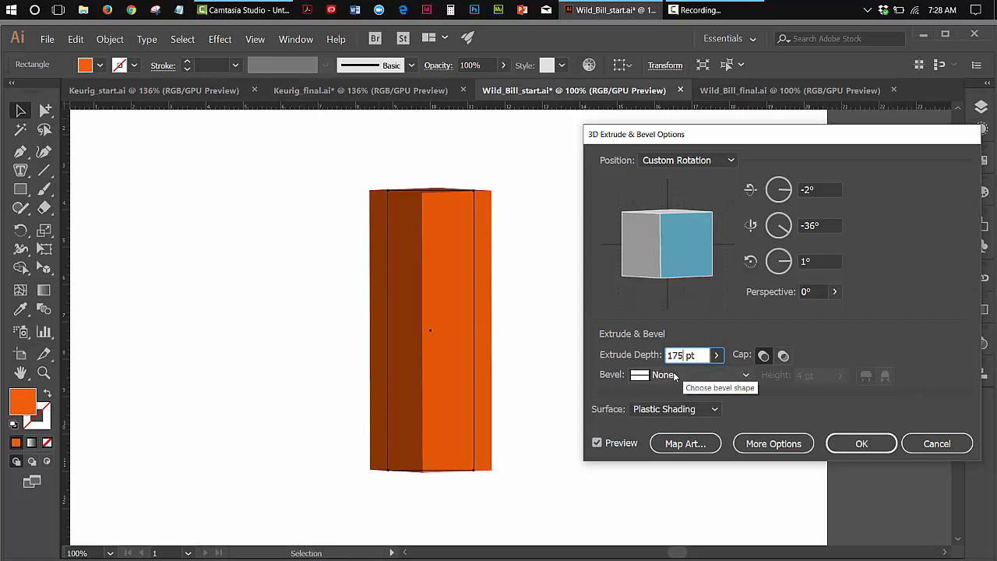
left_click(762, 355)
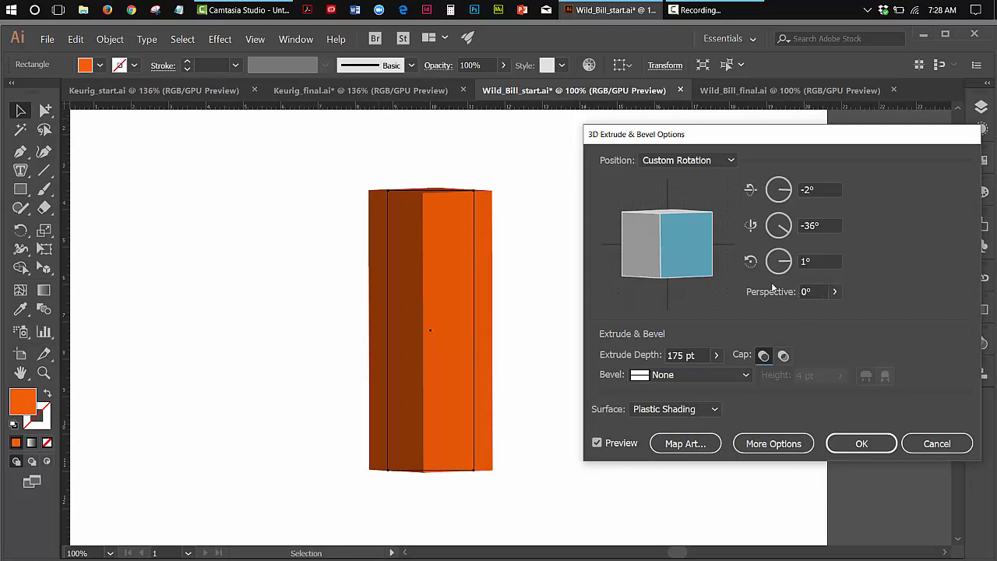
left_click(835, 292)
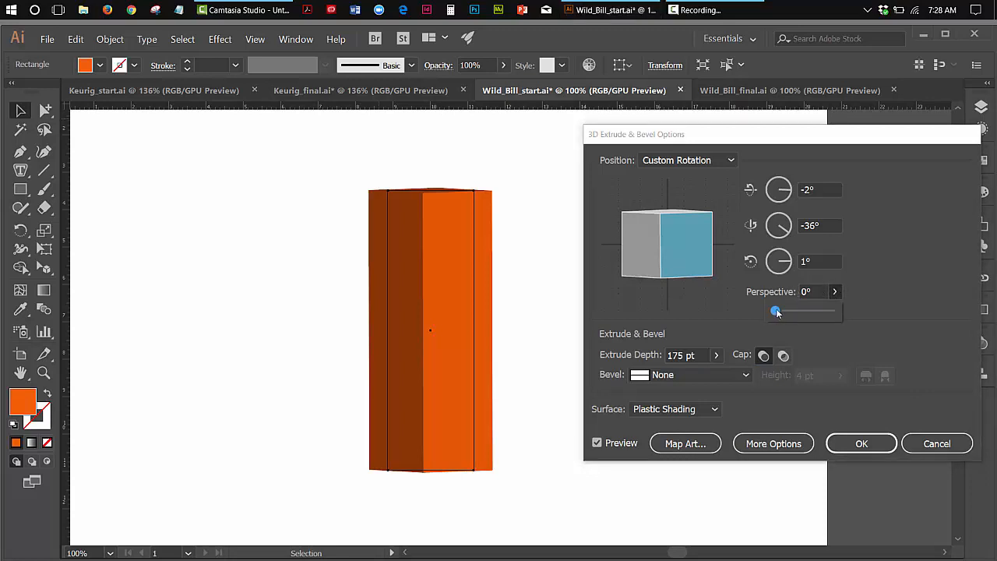
left_click_drag(776, 312, 793, 312)
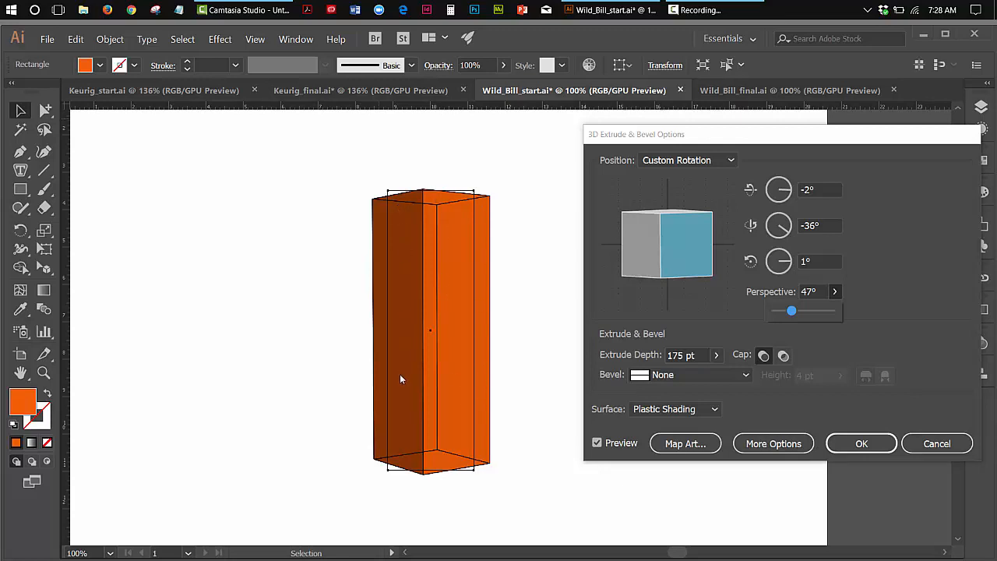
Step: Open Map Art for the box, try the side symbol on surface 1 of 6, and replace it with side2
left_click(685, 443)
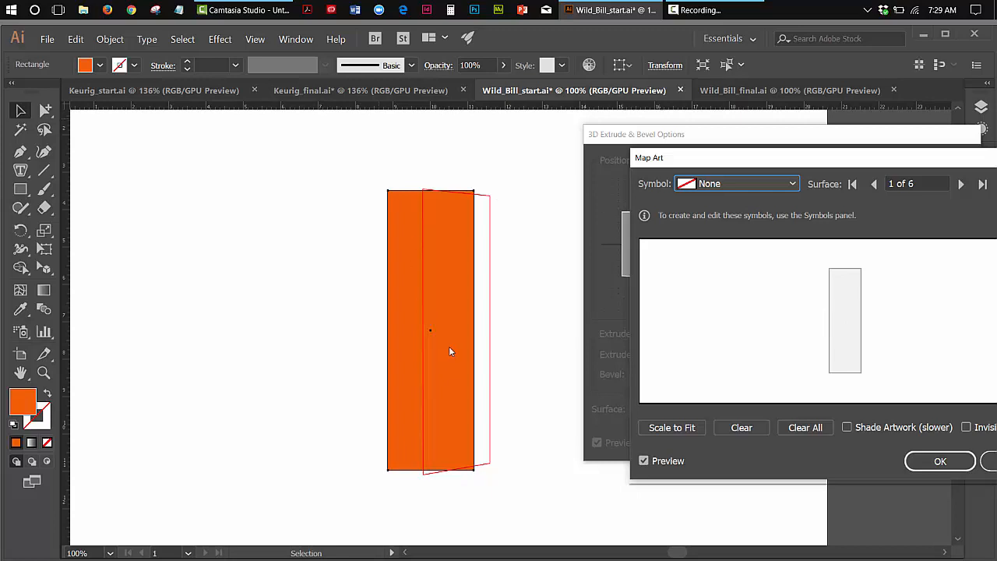
left_click(791, 183)
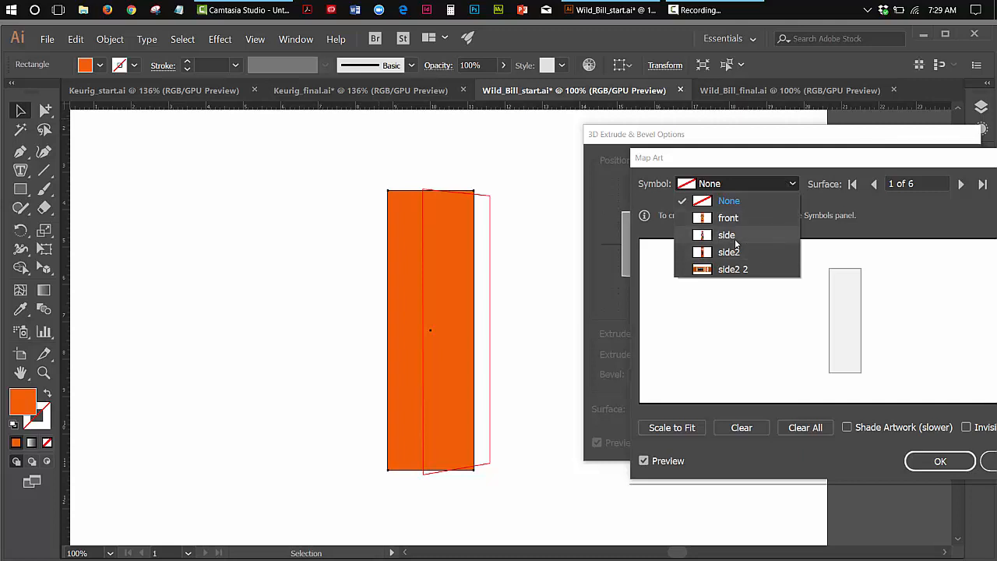
key("Escape")
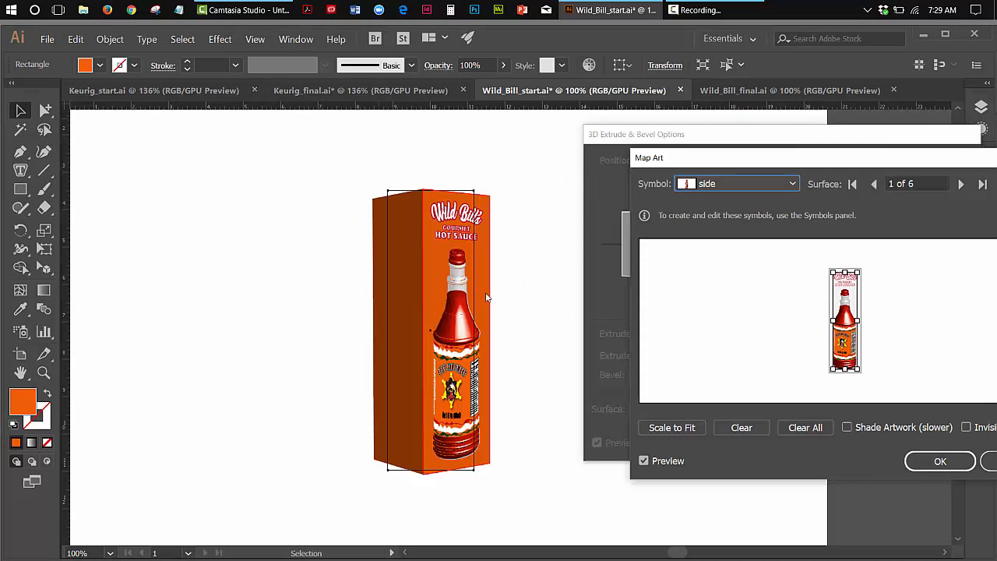
left_click(794, 185)
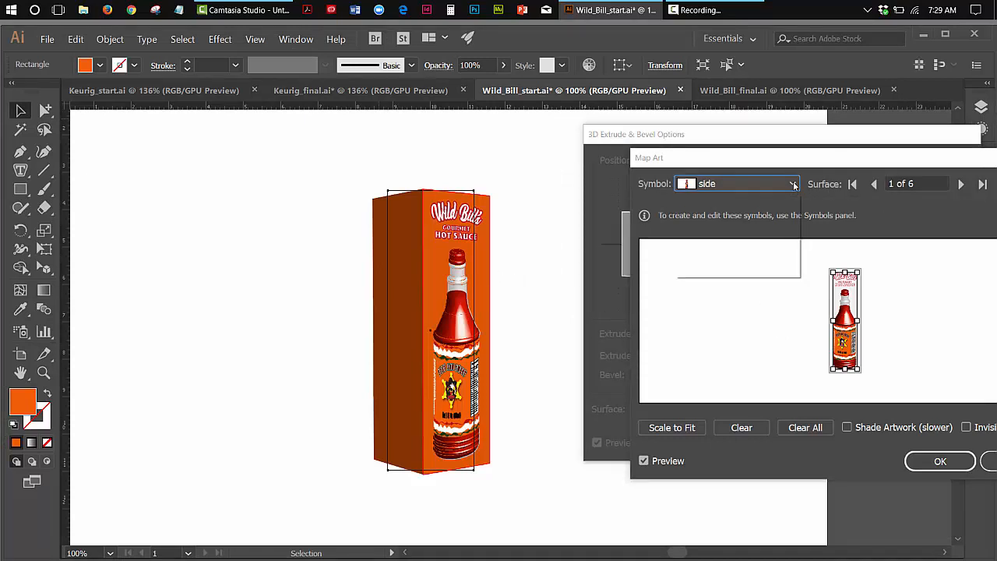
left_click(759, 248)
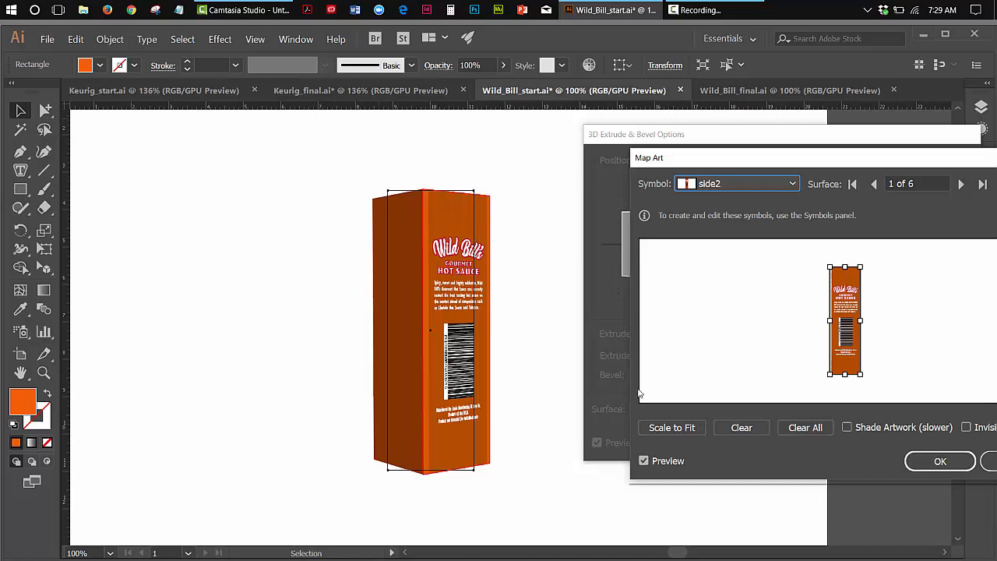
Step: Scale the side2 artwork to fit surface 1 and stretch its left edge slightly outward to cover the bare strip
left_click(695, 428)
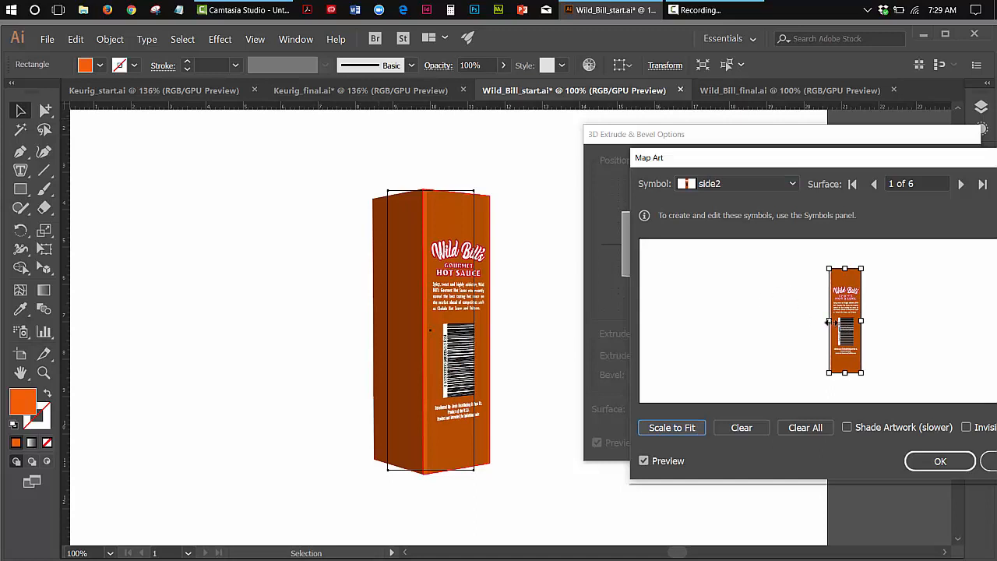
left_click_drag(828, 321, 828, 320)
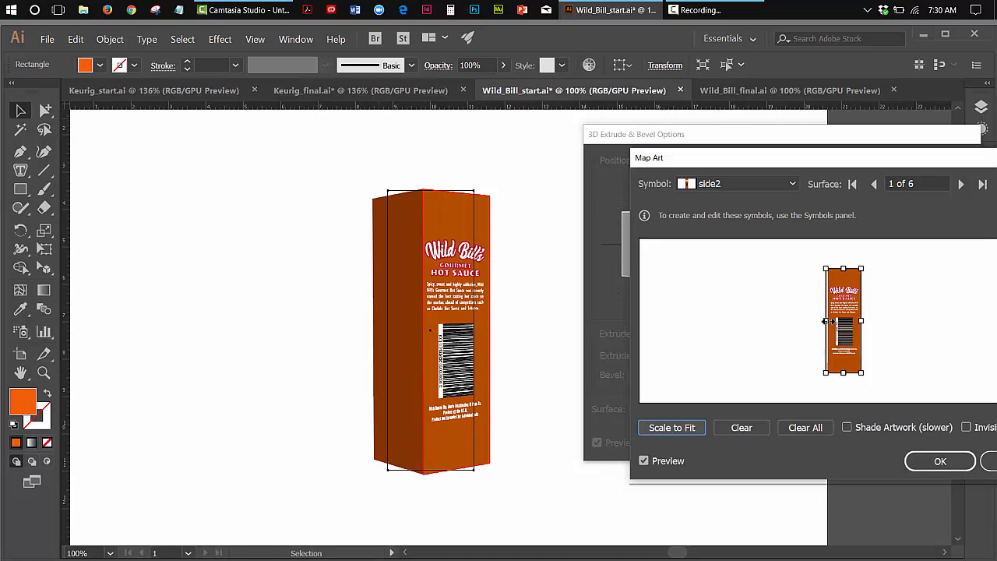
left_click_drag(826, 321, 829, 321)
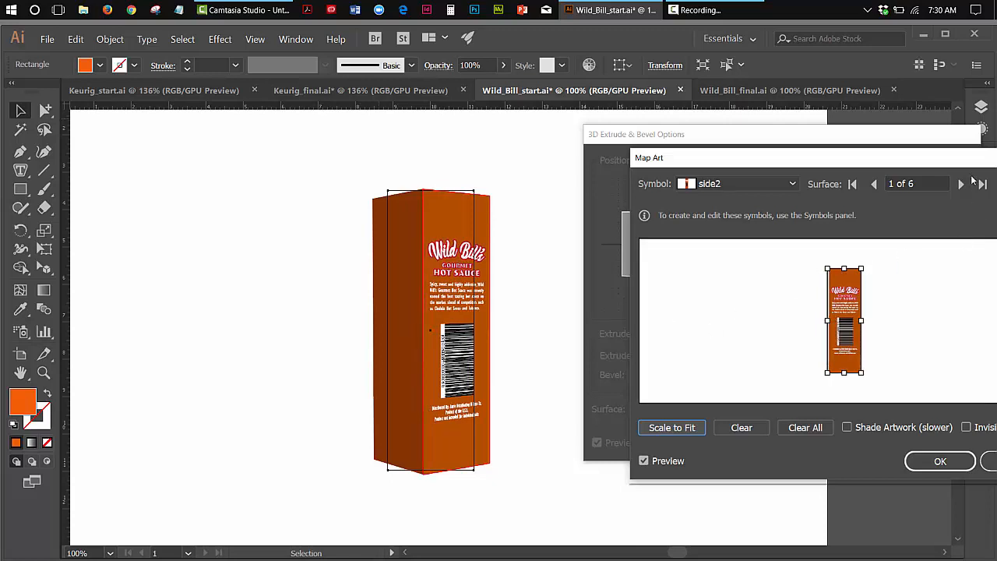
Step: Step through the box's surfaces to surface 5 of 6 and map the side2 symbol onto it
left_click_drag(961, 157, 906, 149)
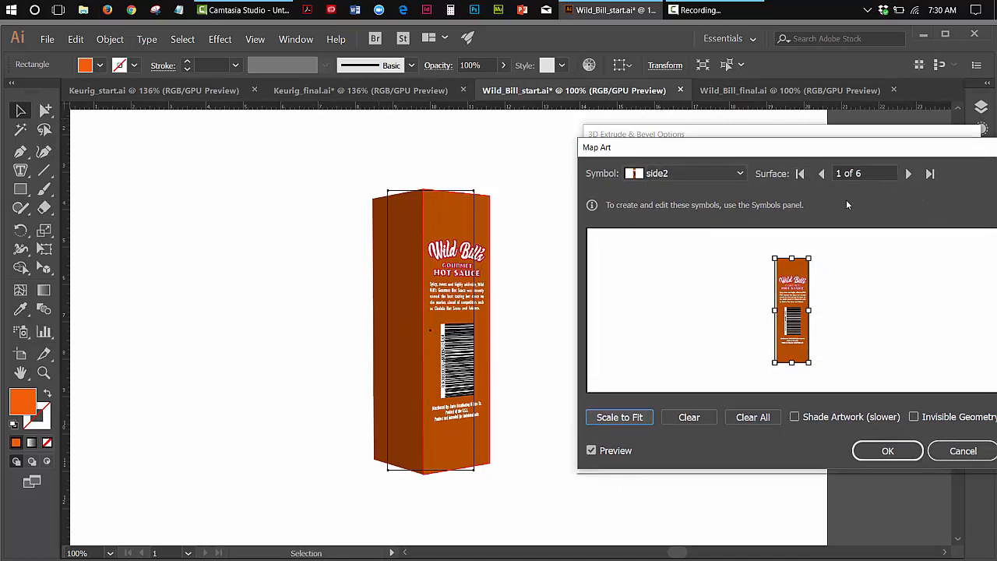
left_click(910, 174)
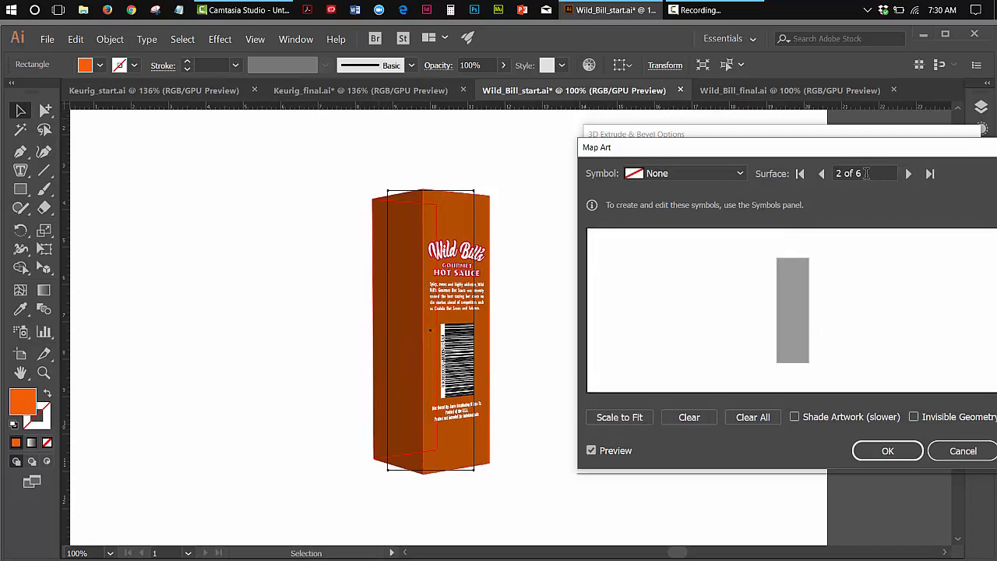
left_click(911, 174)
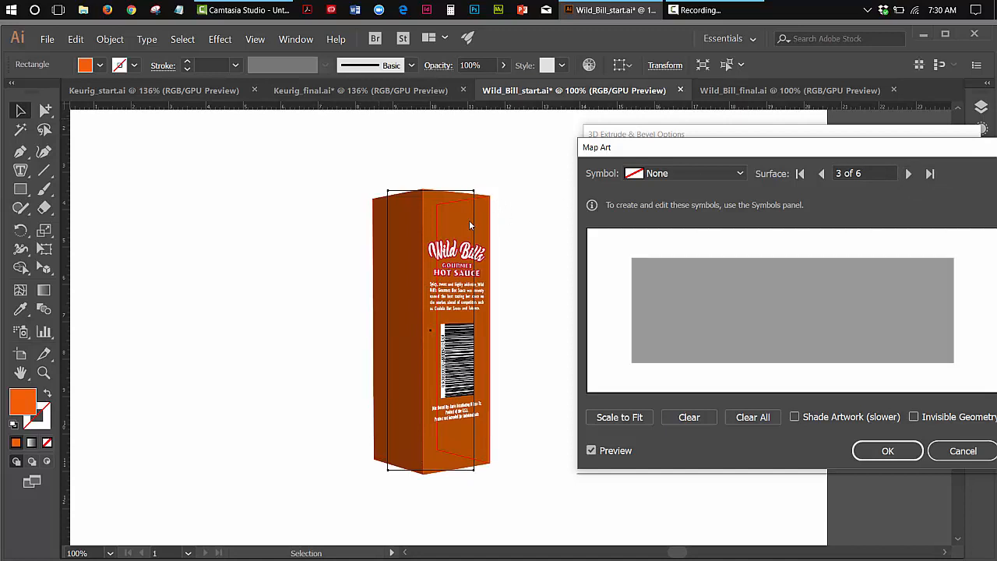
left_click(909, 175)
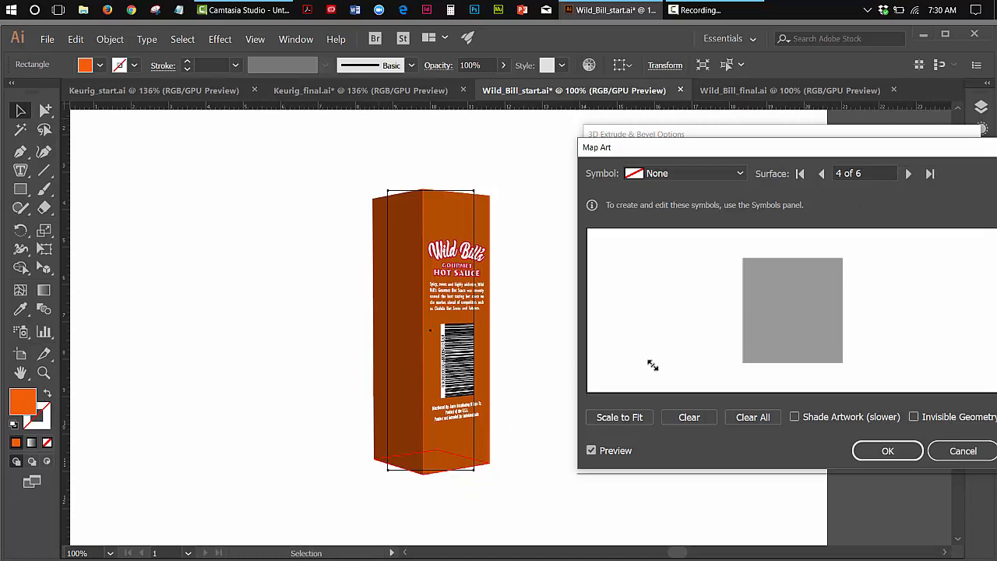
left_click(908, 175)
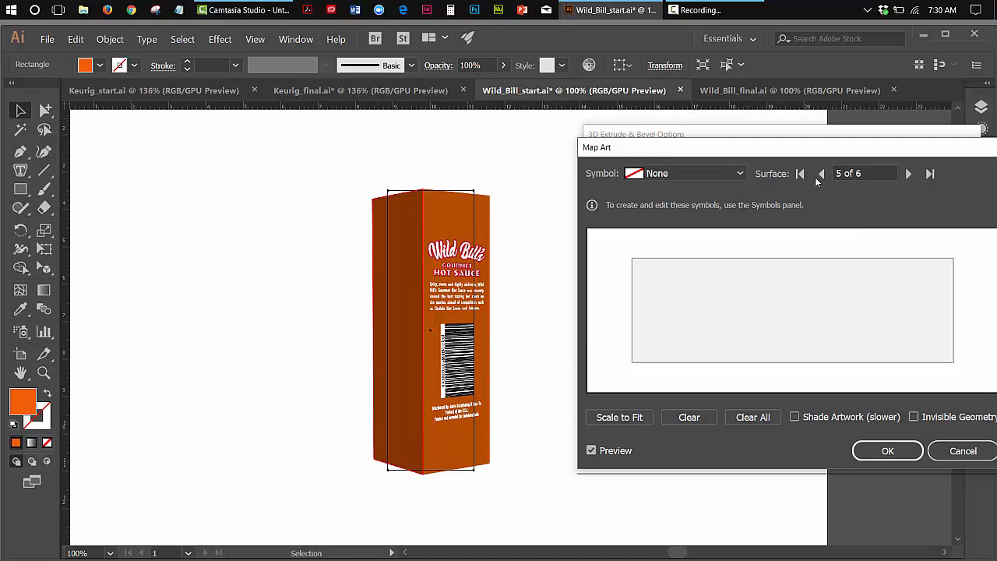
left_click(740, 174)
key("Escape")
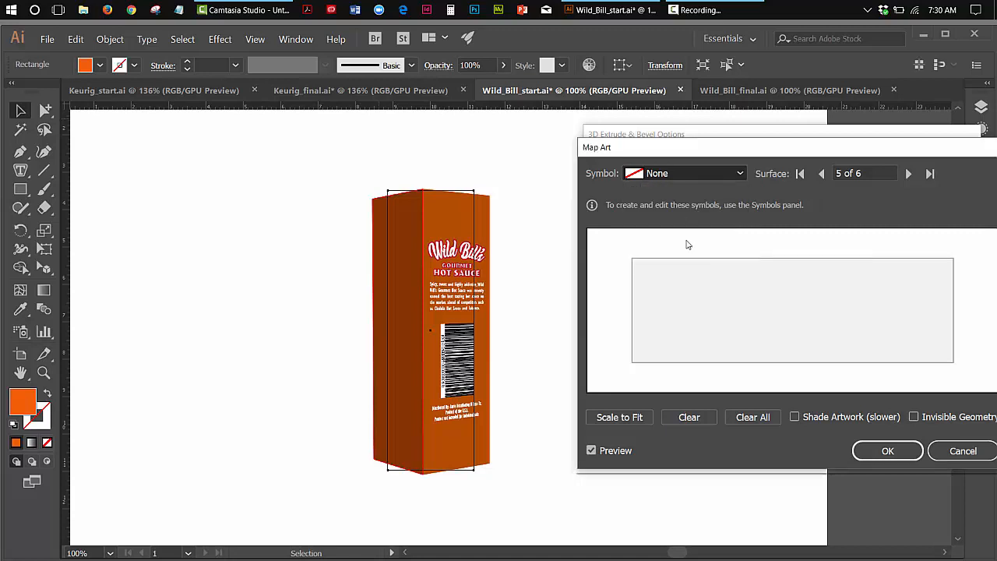
key("Down")
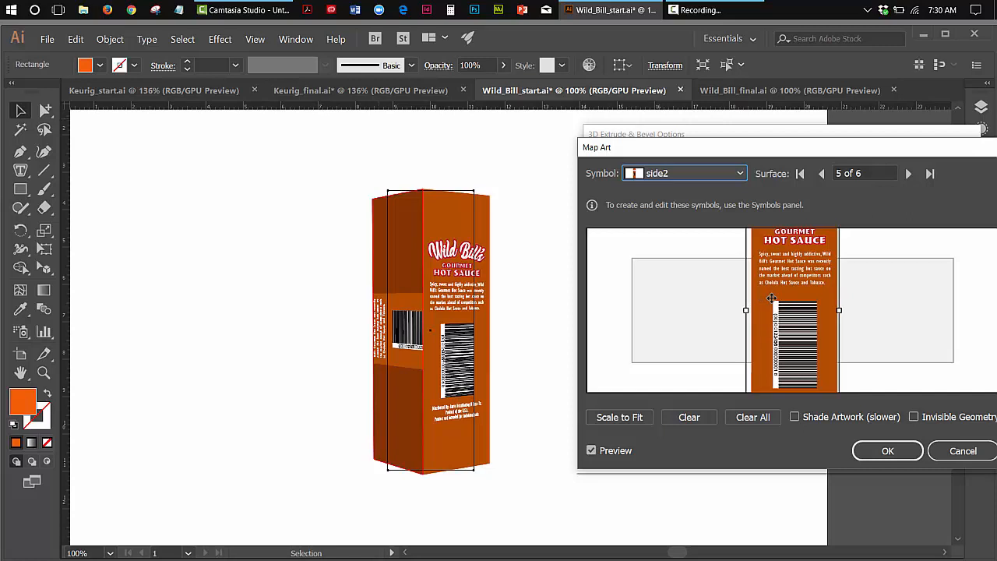
Step: Move the side2 artwork down on surface 5 and rotate it about 45° counterclockwise toward the surface's lower left
left_click_drag(792, 237, 778, 362)
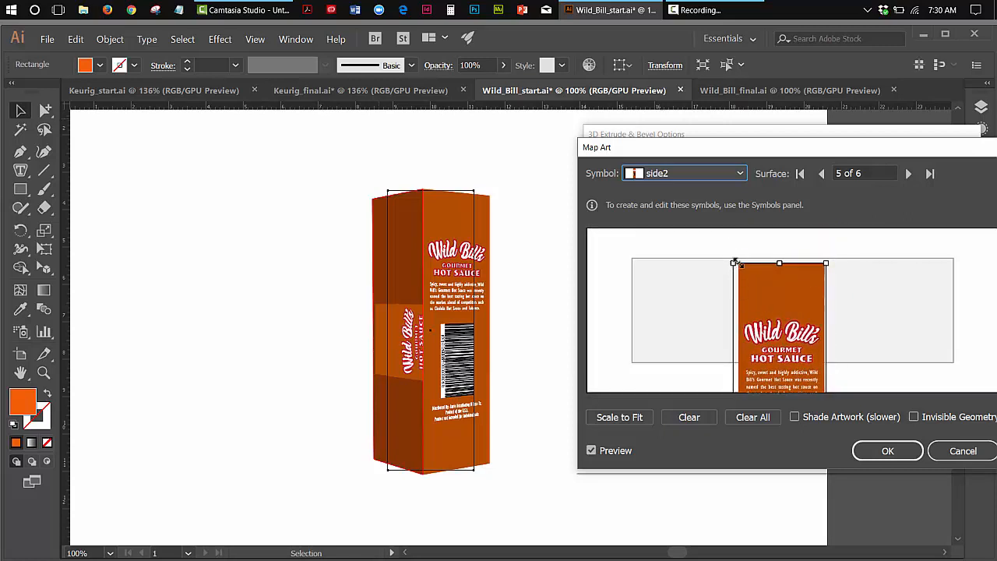
left_click_drag(723, 257, 628, 351)
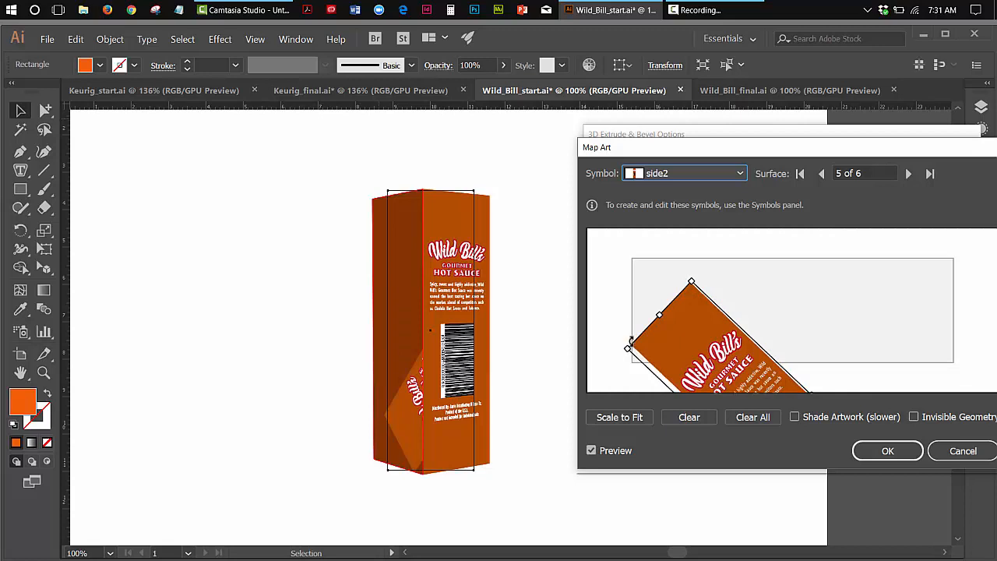
Step: Try the side2 2 and front symbols on surface 5, and reset that surface's symbol to None
left_click(740, 174)
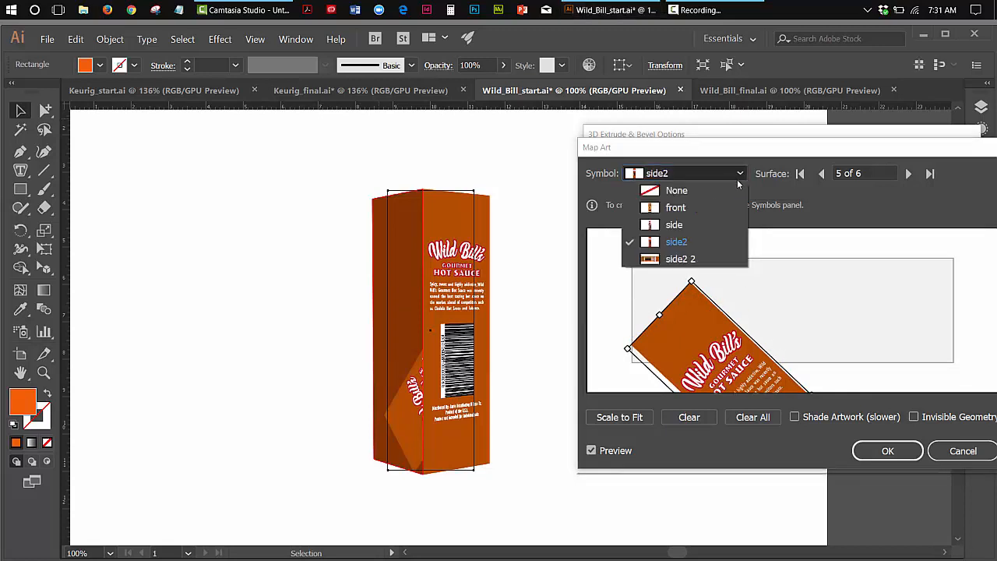
left_click(699, 263)
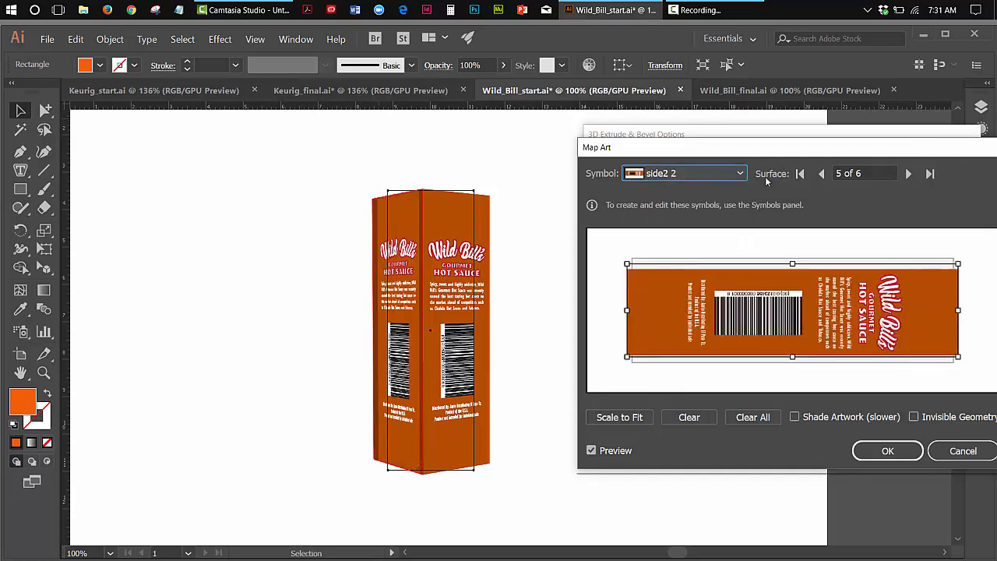
left_click(742, 175)
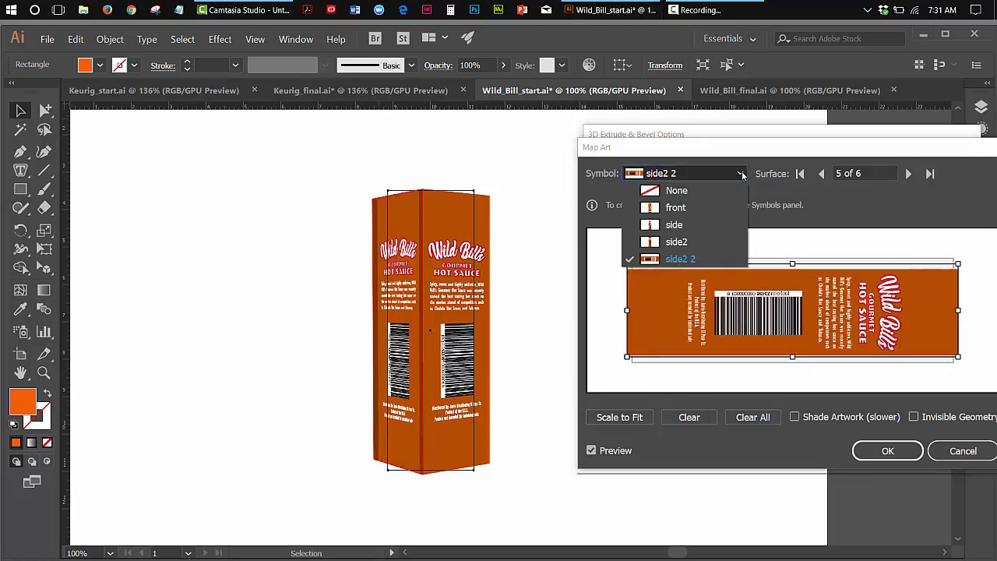
left_click(690, 206)
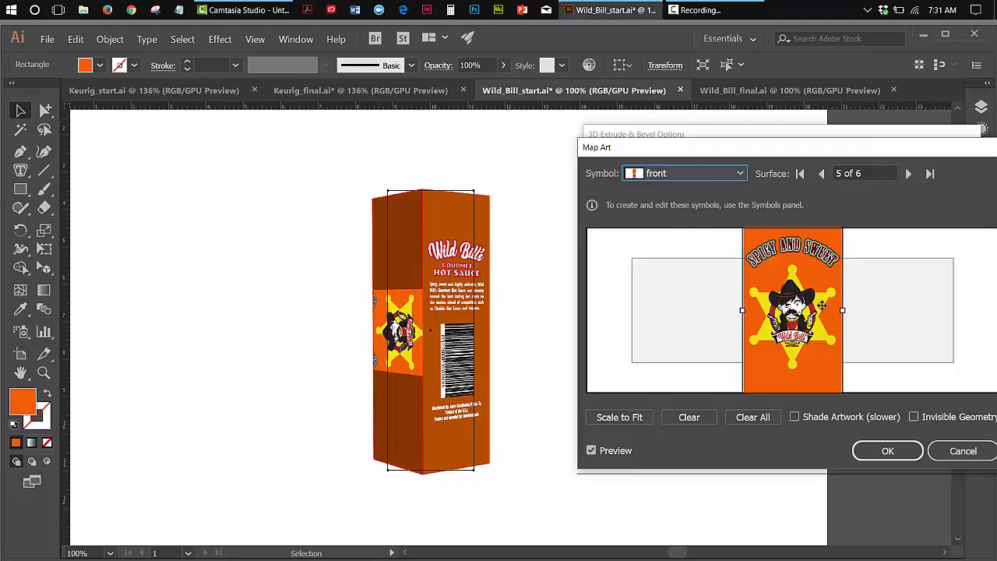
left_click_drag(773, 233, 745, 348)
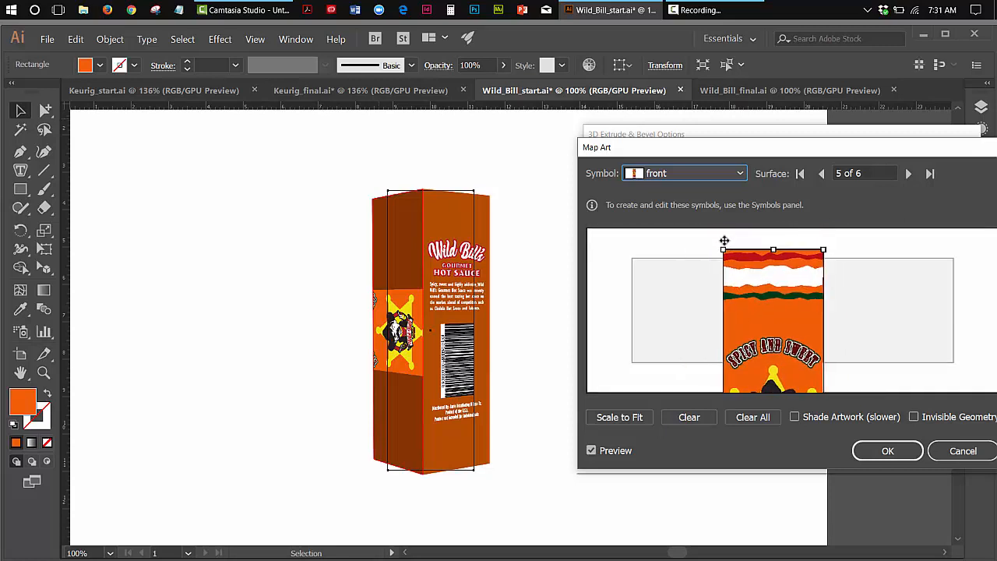
left_click(741, 176)
left_click(671, 193)
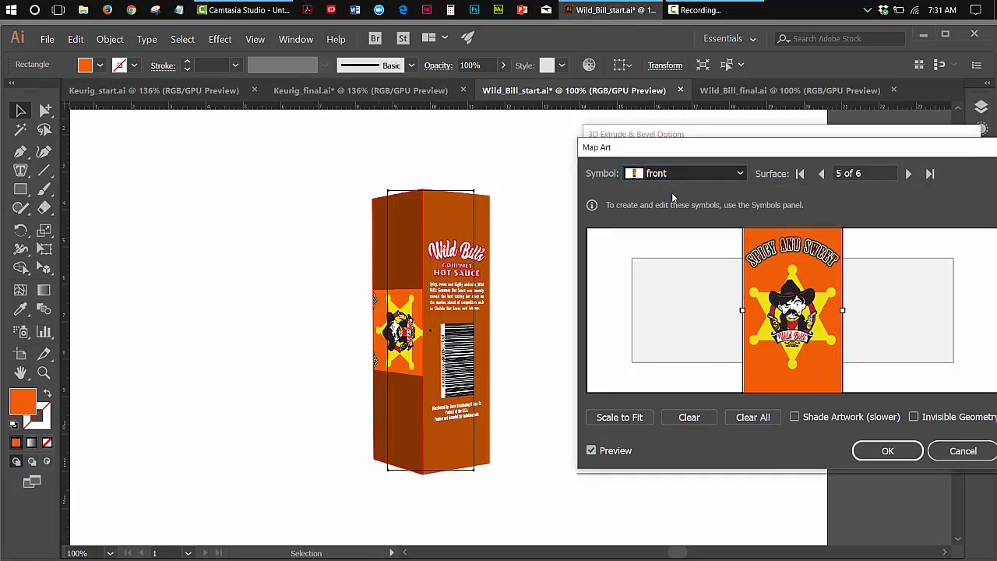
Step: Return to surface 1 of 6 and replace its side2 artwork with the front symbol
left_click(908, 173)
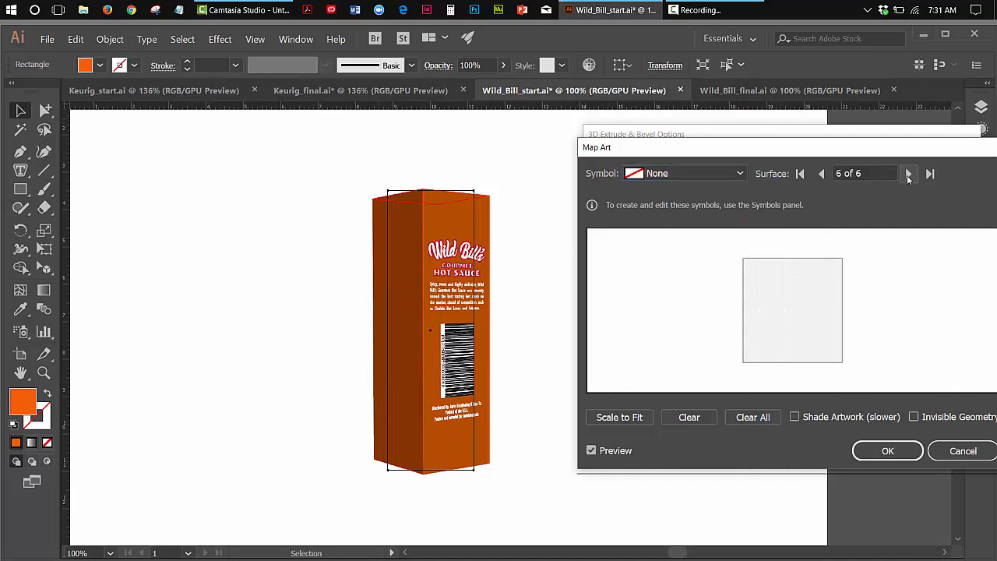
left_click(800, 173)
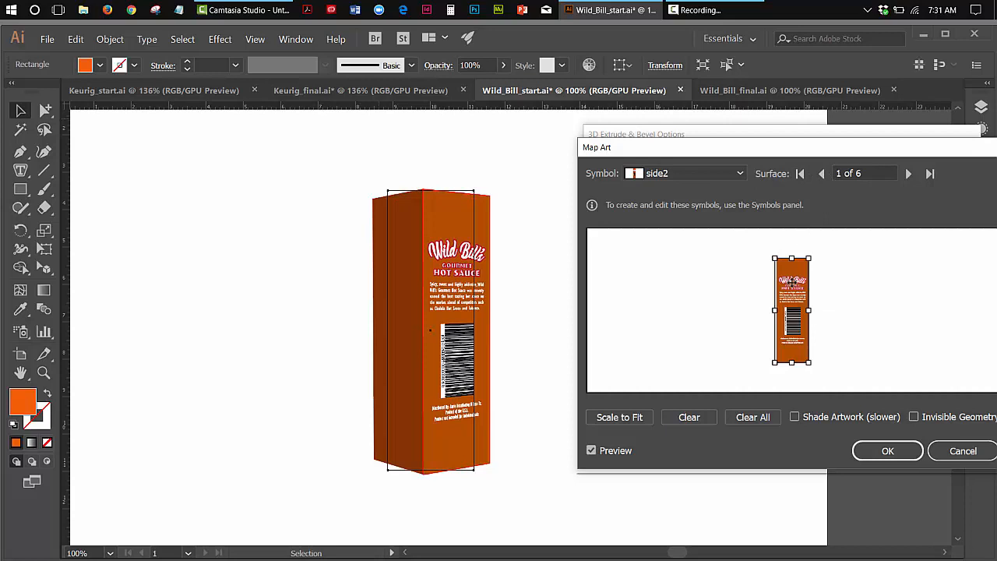
left_click(736, 173)
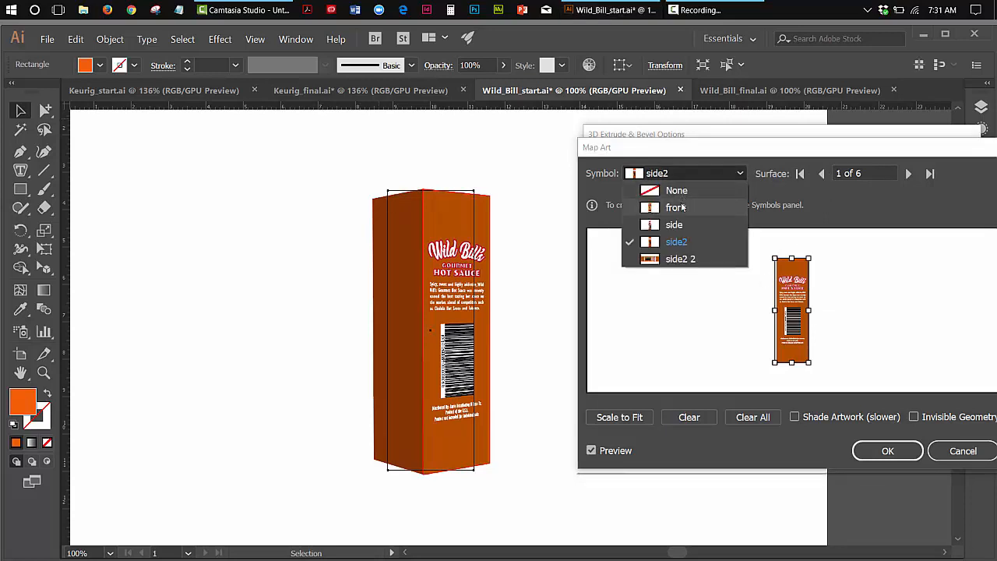
key("Escape")
key("Down")
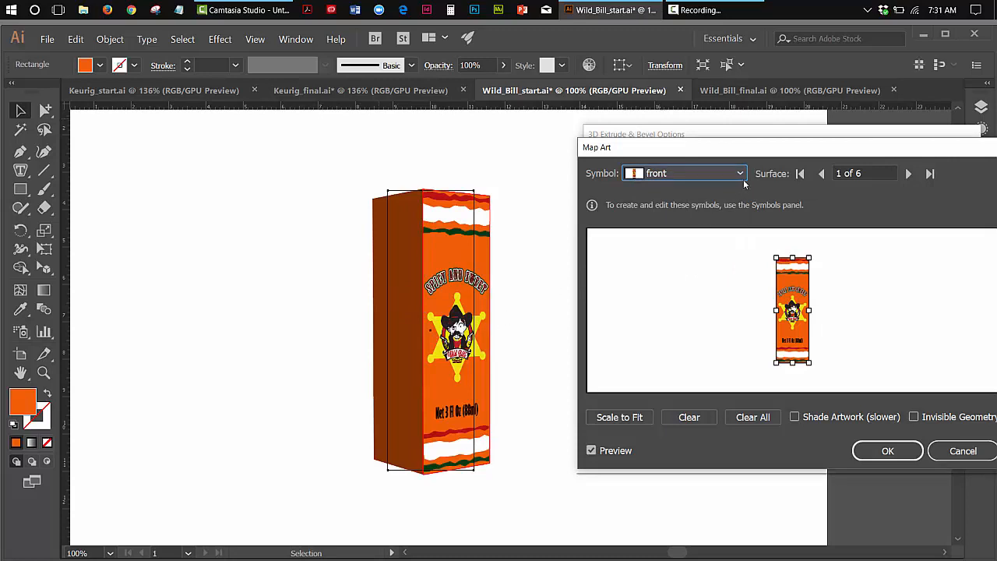
Step: Step through the box's surfaces to the side face, surface 5 of 6
left_click(909, 173)
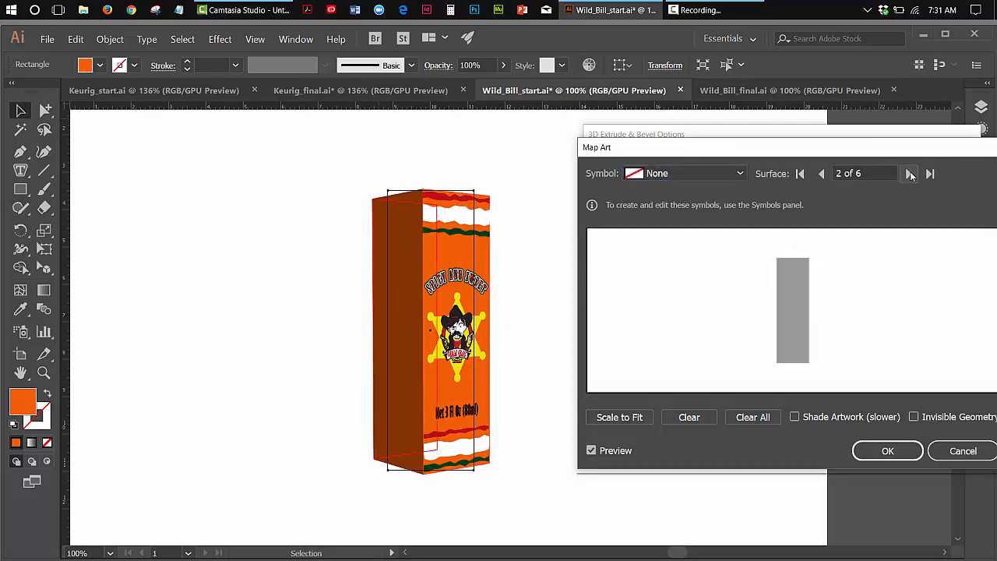
left_click(909, 174)
left_click(909, 173)
left_click(909, 174)
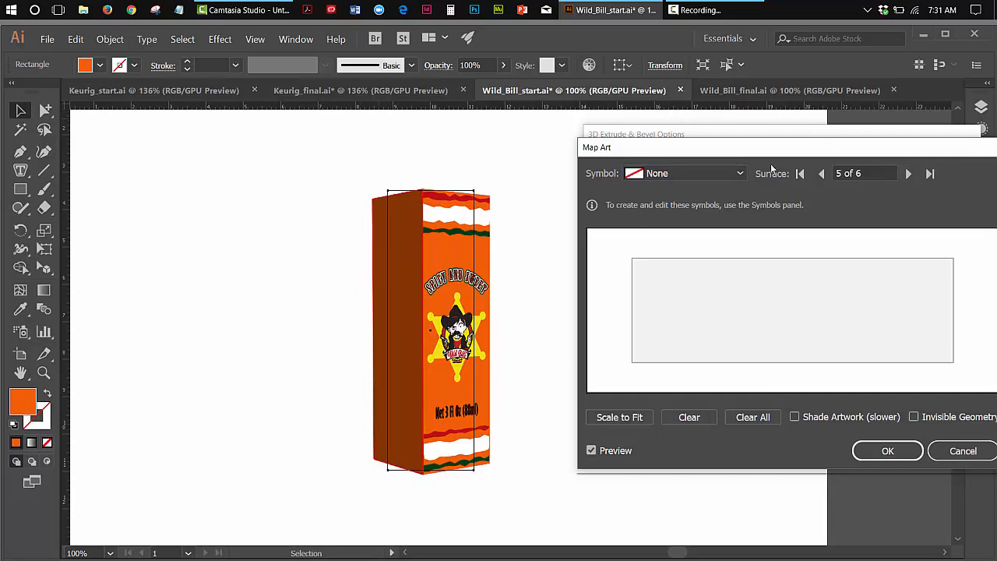
Step: Try the side2 symbol on surface 5, move its artwork down, and undo the move
left_click(739, 173)
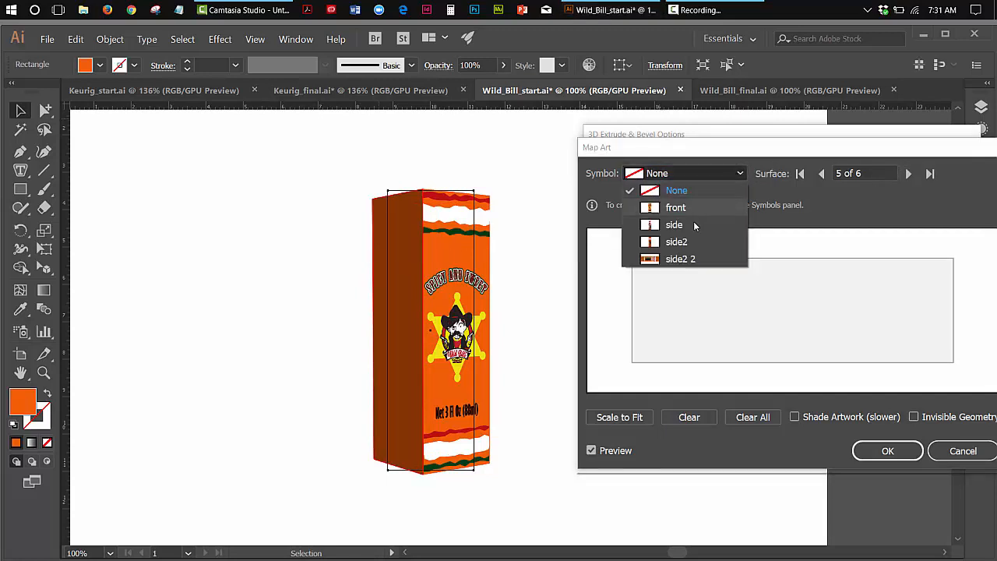
left_click(678, 244)
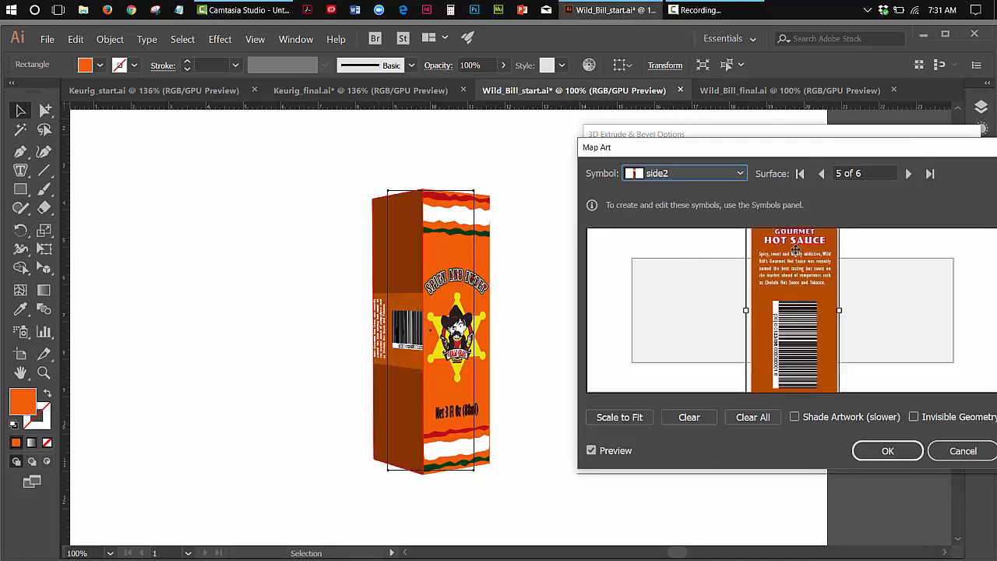
left_click_drag(784, 245, 782, 381)
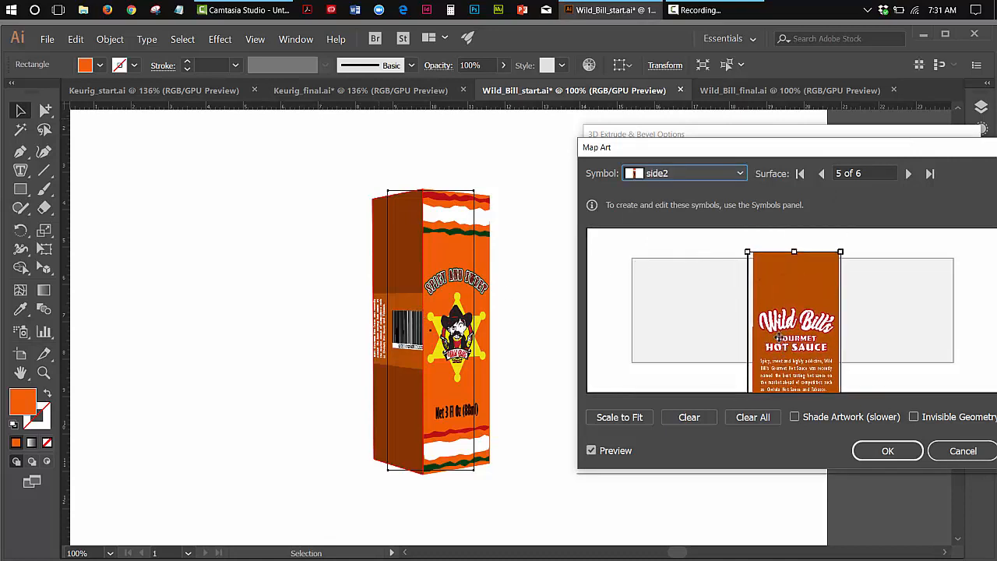
key("ctrl+z")
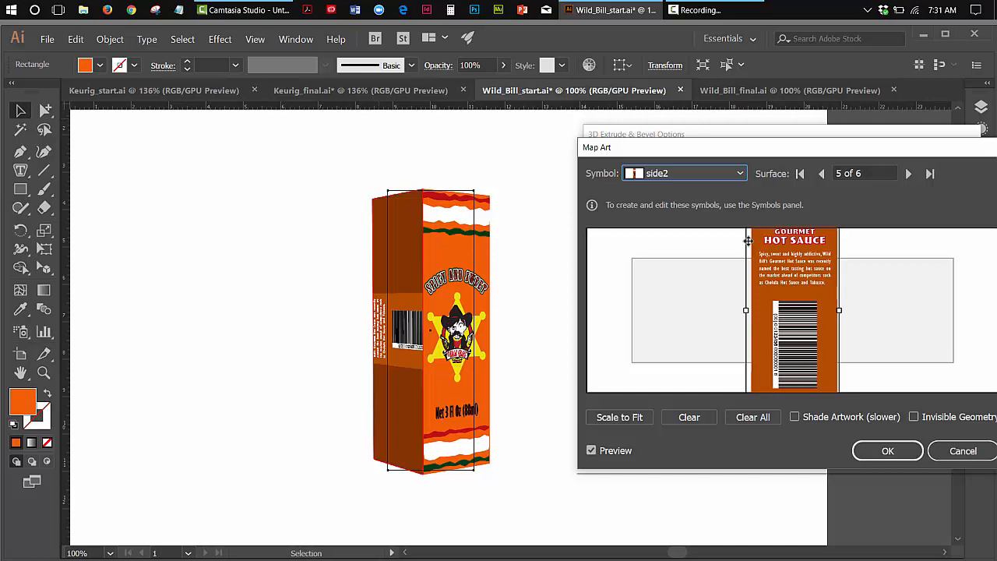
Step: Map side2 2 onto surface 5, scaled to fit with its upper edge stretched slightly to cover the bare strip, and apply the 3D settings
left_click(740, 175)
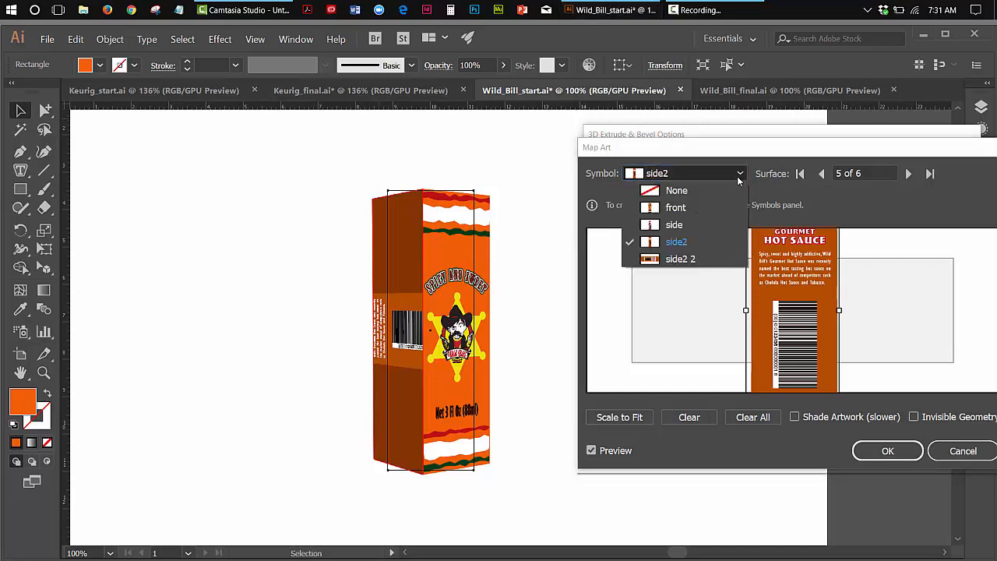
left_click(702, 261)
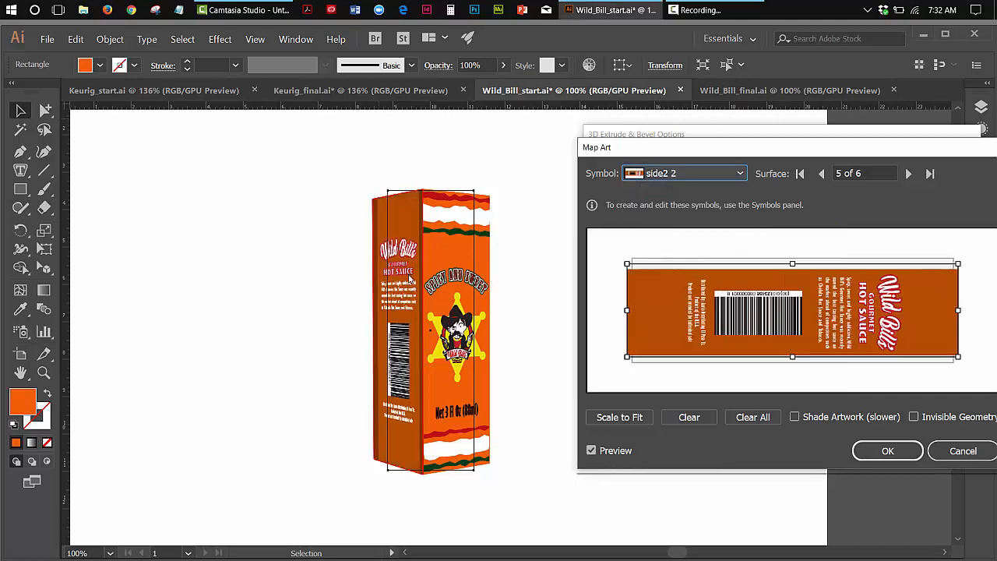
left_click(630, 421)
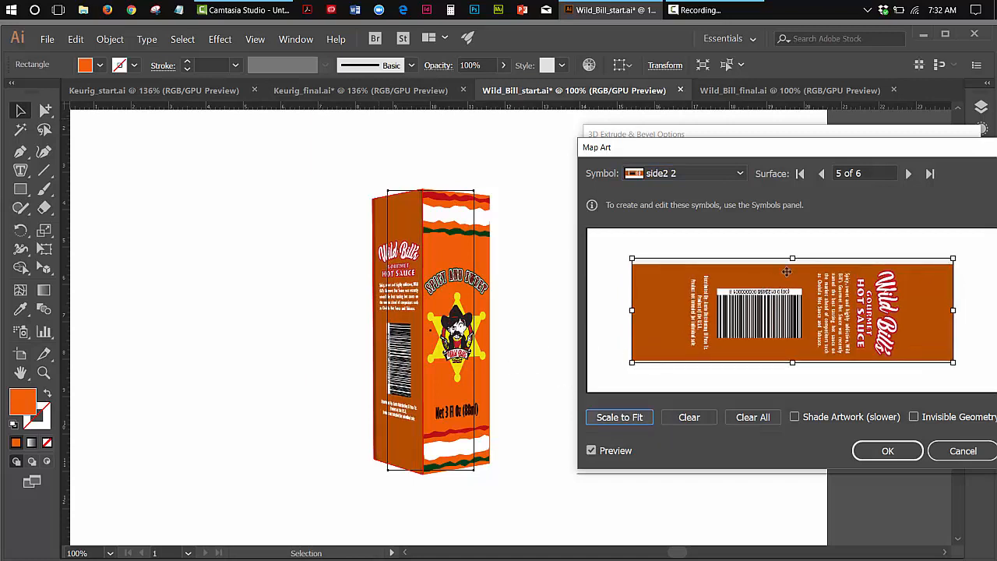
left_click_drag(794, 260, 793, 252)
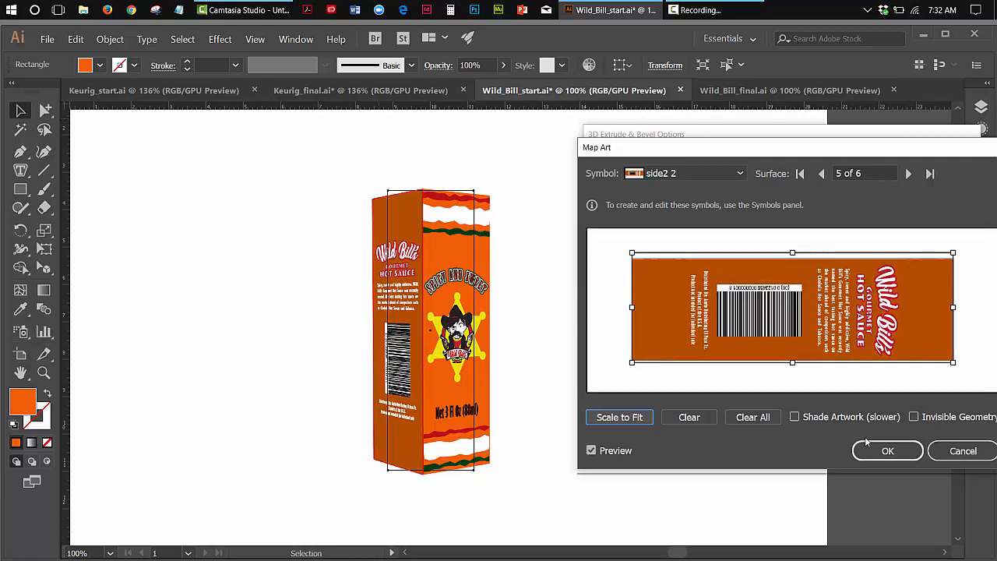
left_click(888, 452)
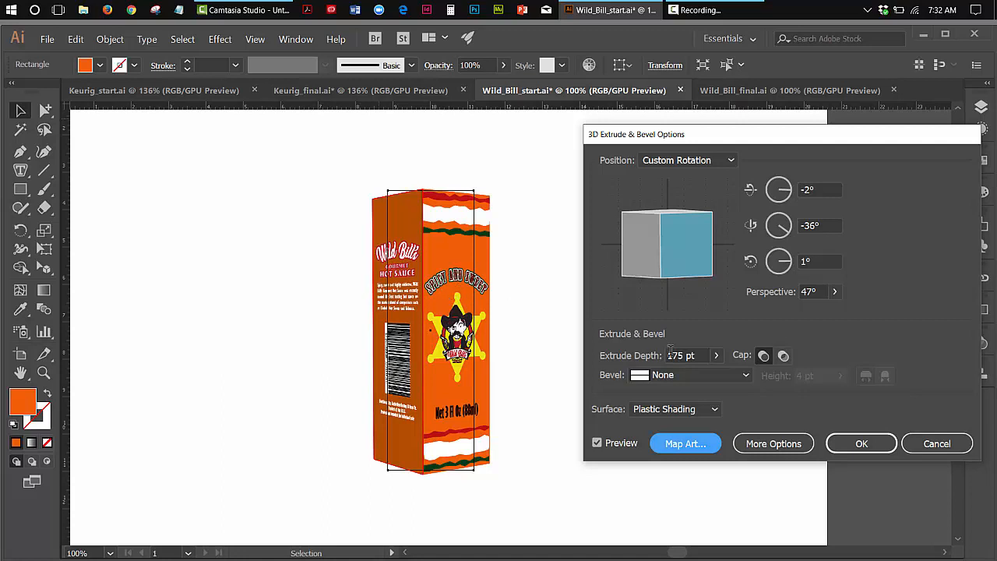
left_click(885, 443)
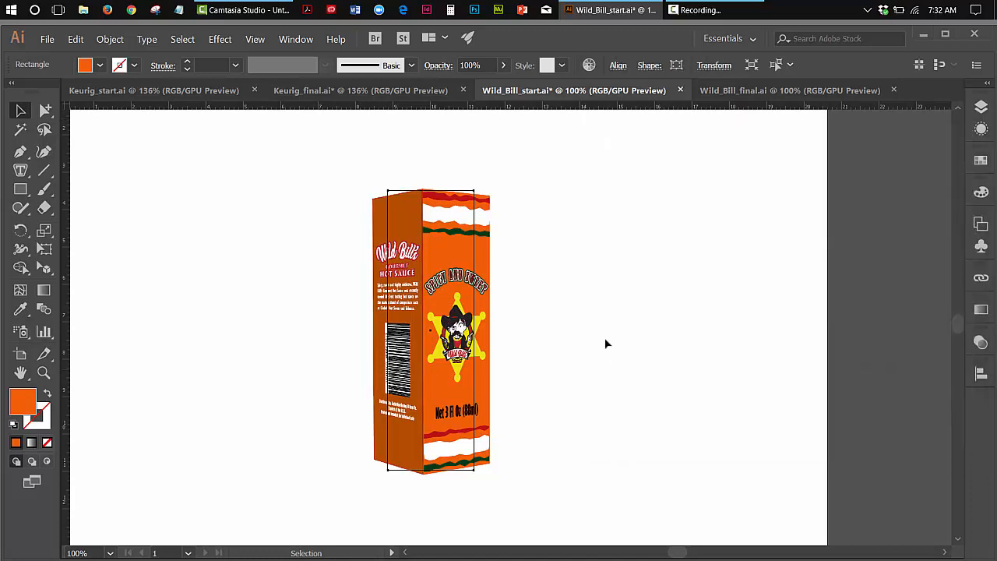
Step: Move the finished 3D box toward the artboard's left side and deselect it
left_click(571, 295)
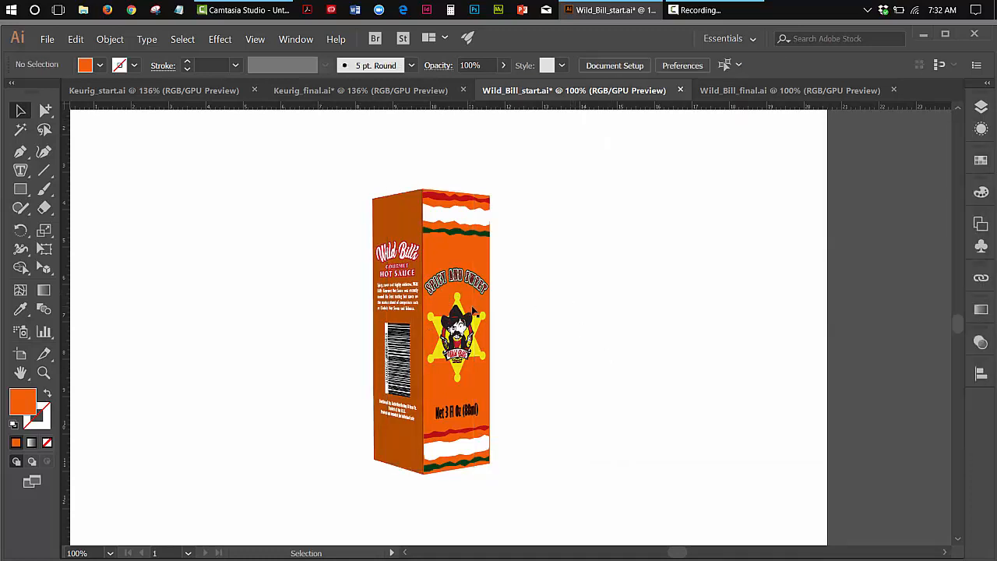
left_click_drag(473, 310, 281, 311)
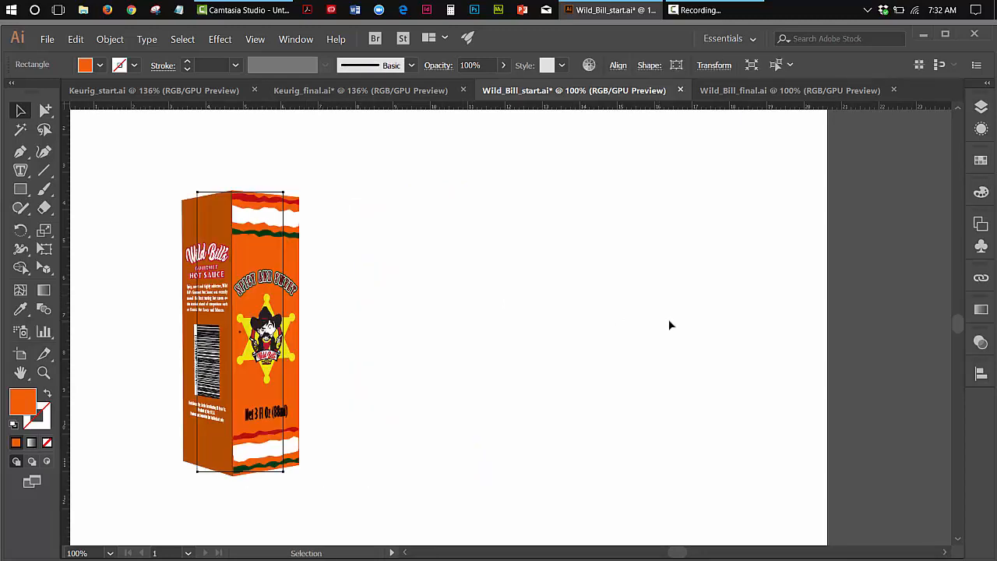
left_click(792, 317)
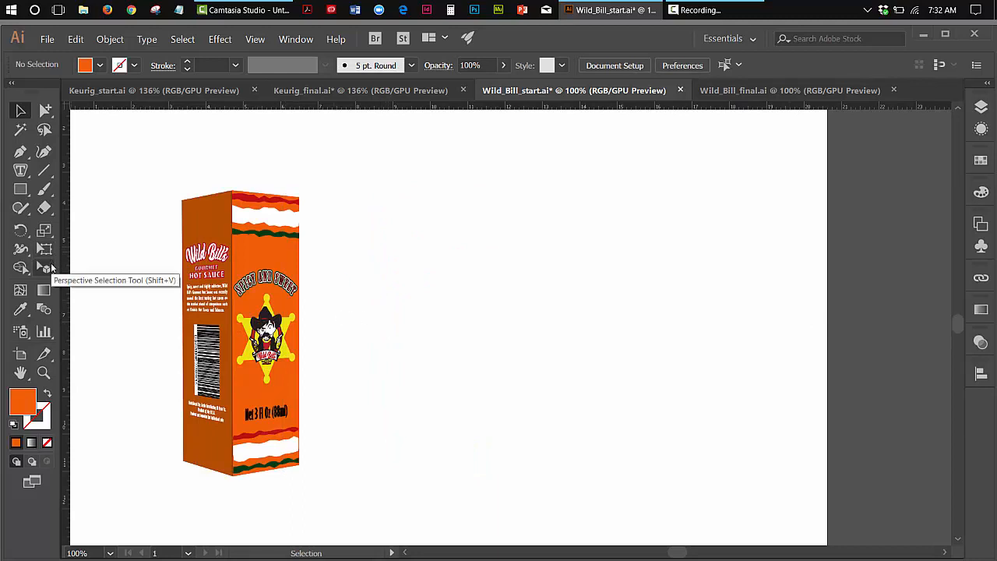
Step: Place an instance of the front symbol near the artboard's right edge and a side2 instance just right of the 3D box
left_click(981, 246)
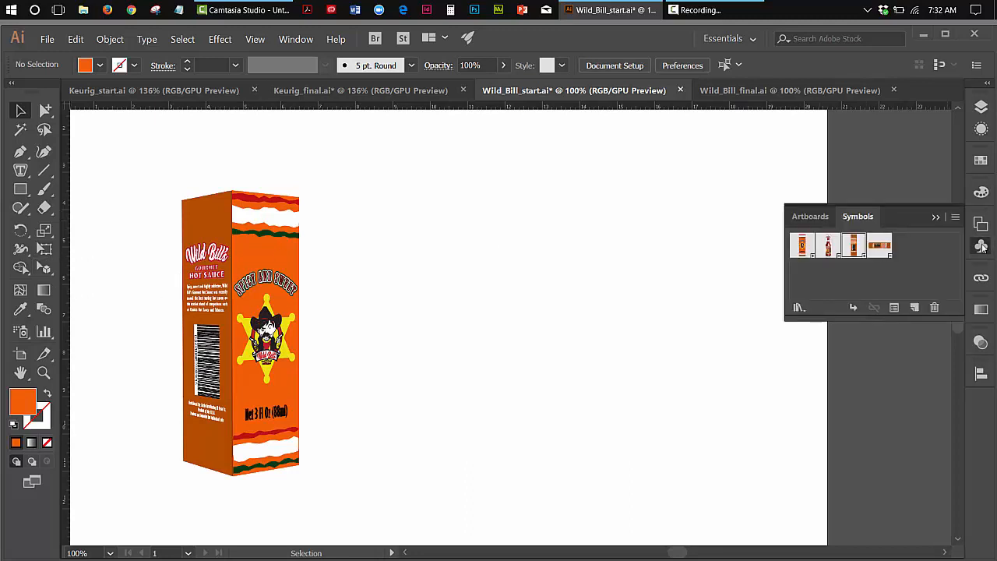
left_click(802, 248)
left_click_drag(803, 248, 753, 300)
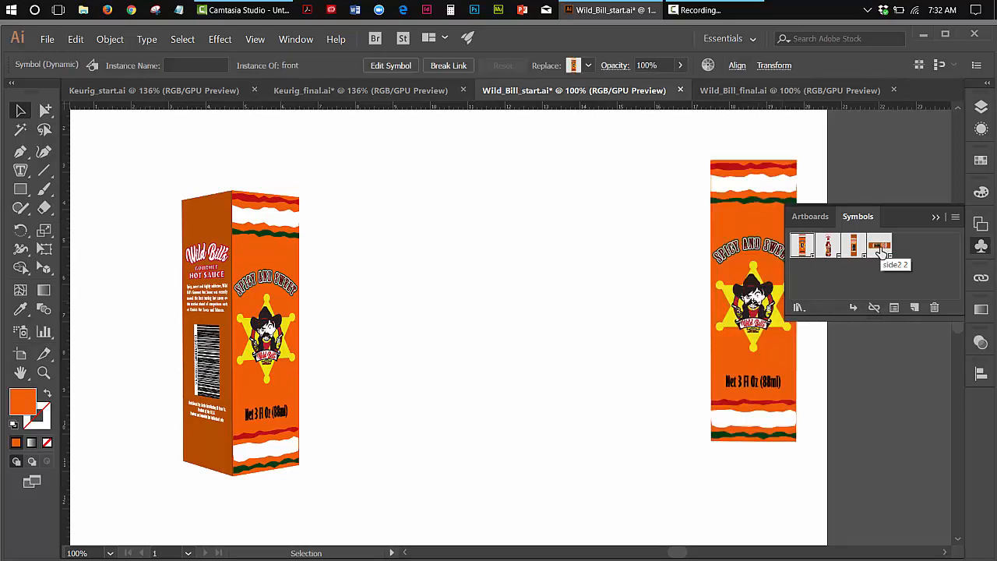
left_click_drag(857, 250, 417, 271)
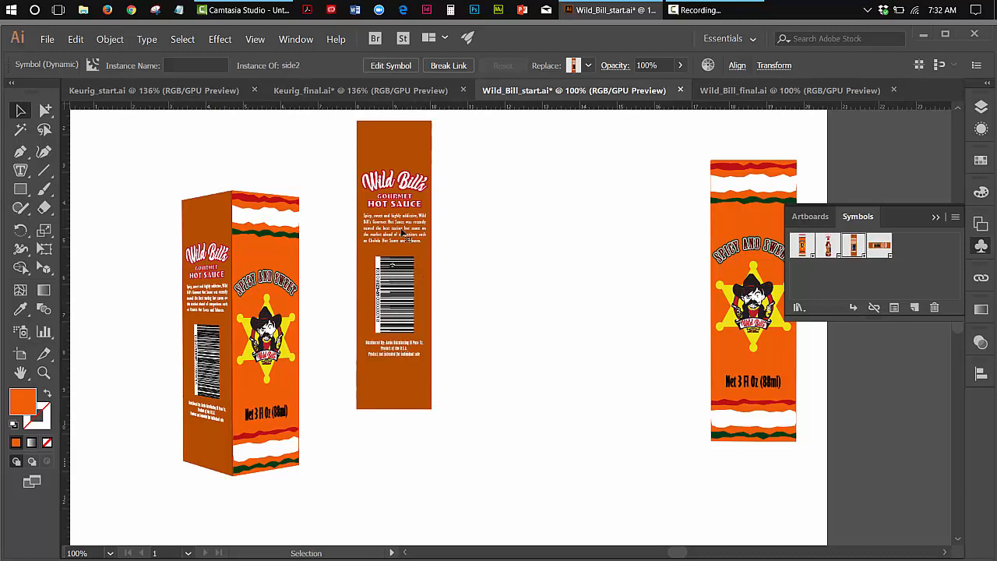
left_click_drag(405, 235, 404, 281)
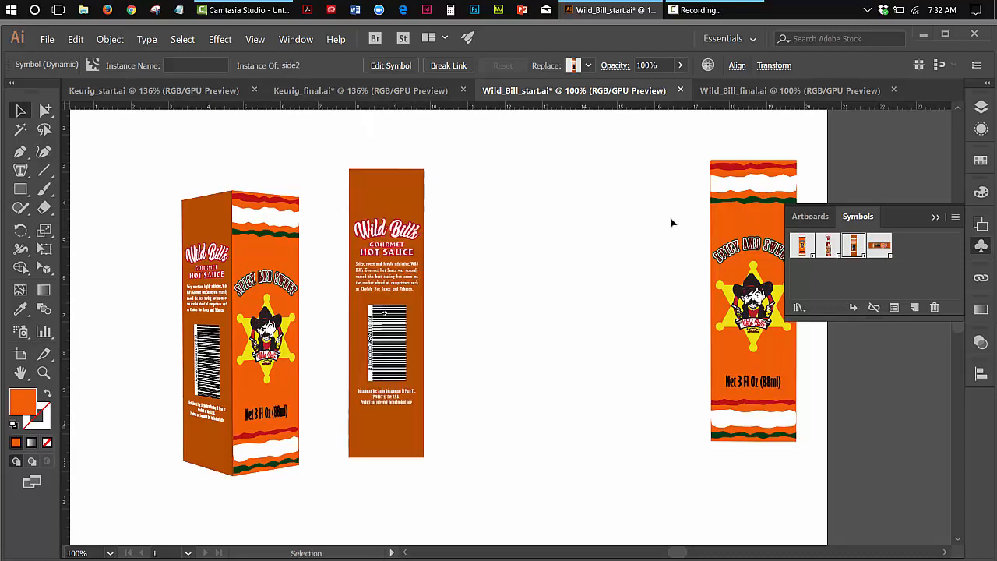
left_click(936, 217)
left_click_drag(786, 237, 792, 252)
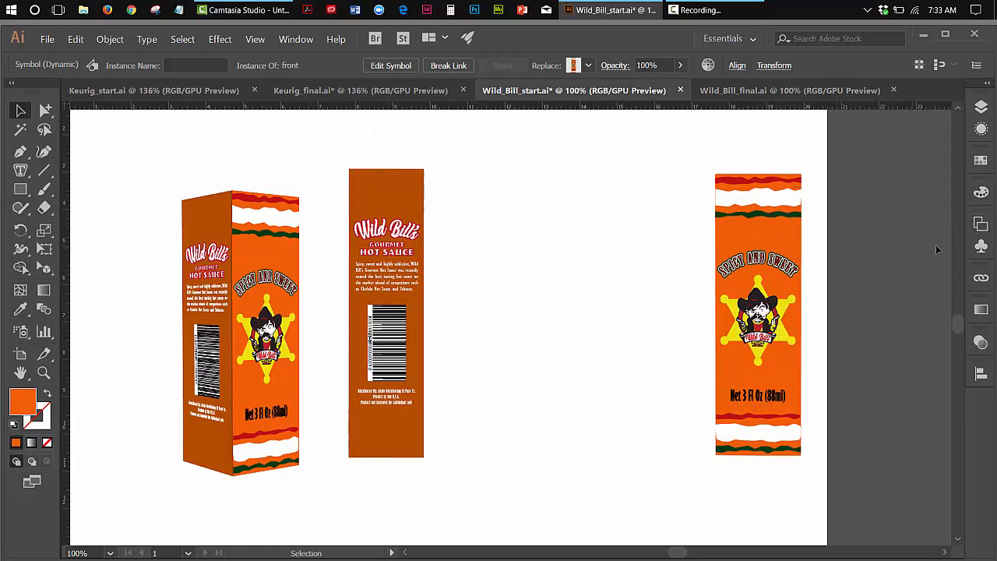
Step: Start making a new symbol from the front artwork, set its export type to Graphic, and cancel the symbol options
left_click(980, 247)
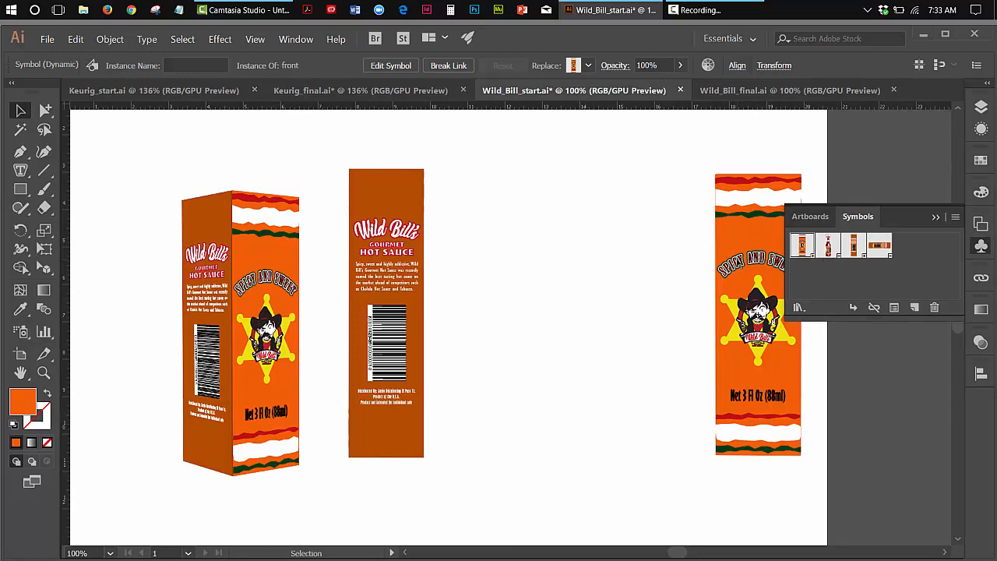
left_click_drag(739, 264, 901, 282)
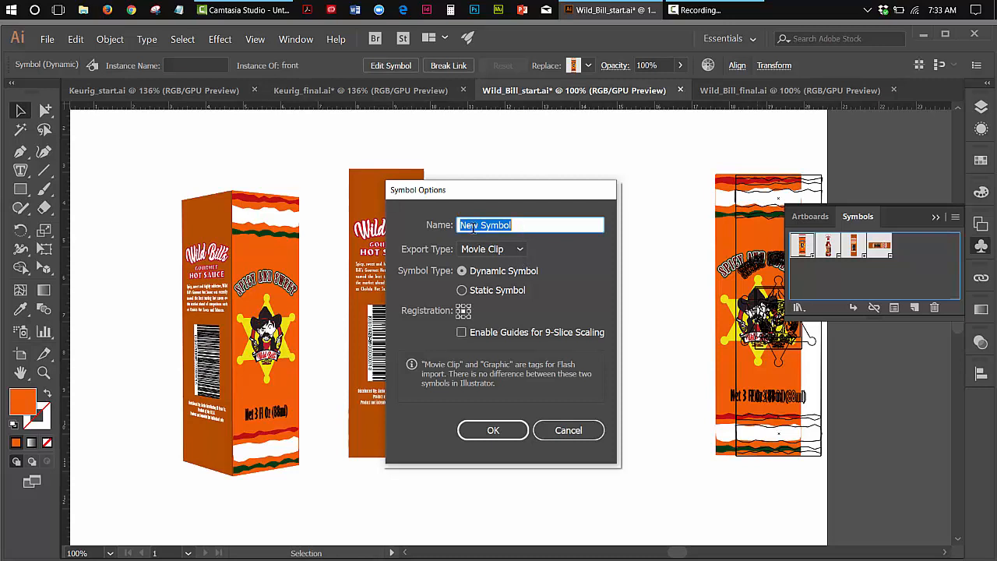
left_click(518, 249)
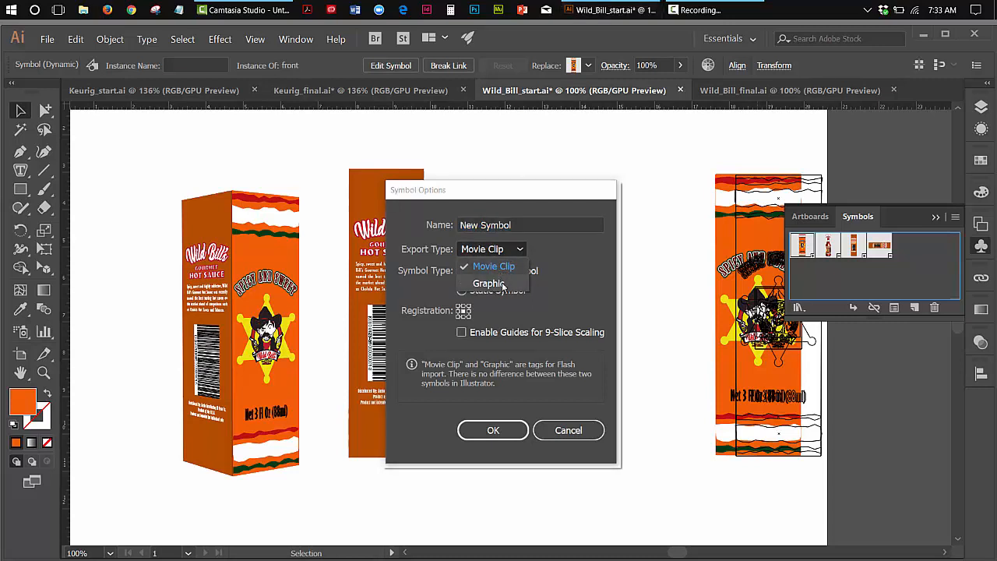
left_click(503, 285)
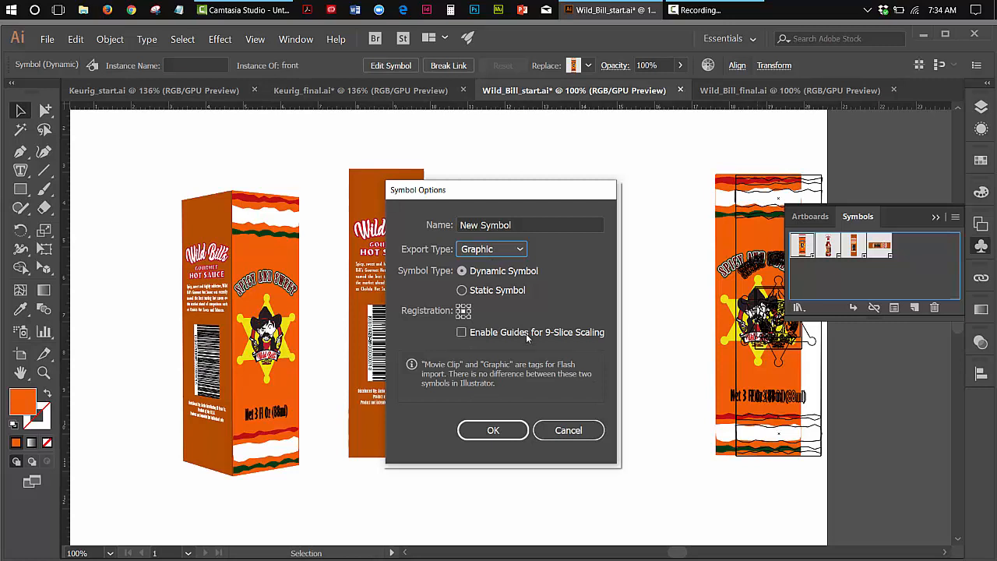
left_click(579, 430)
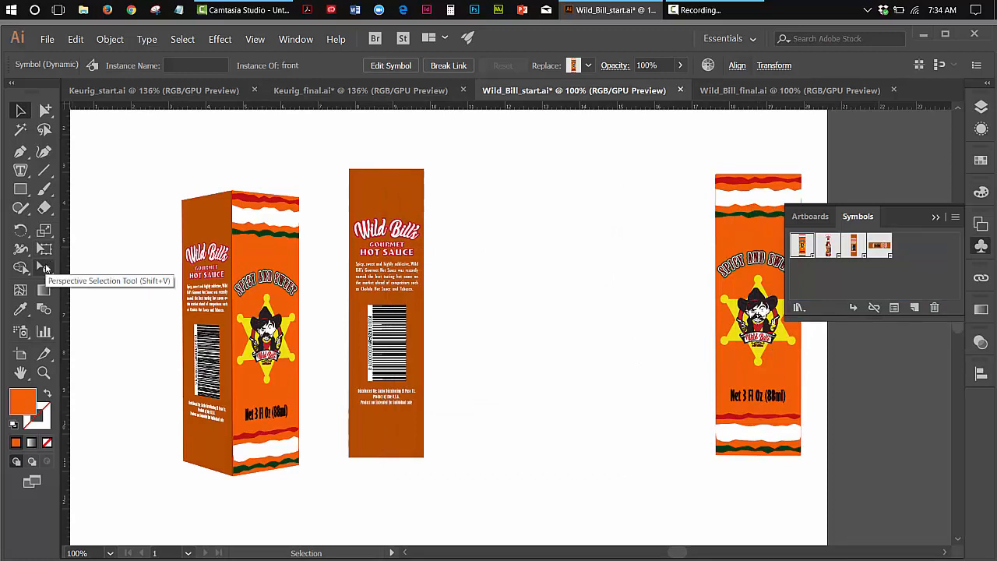
Step: Show the perspective grid, collapse the Symbols panel, and make the left grid plane active
left_click(44, 267)
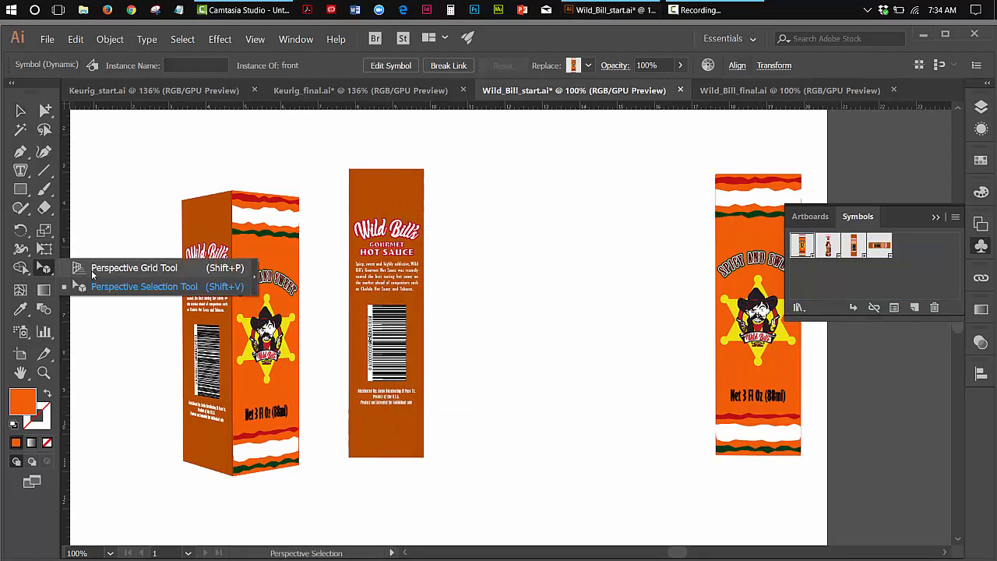
left_click(92, 270)
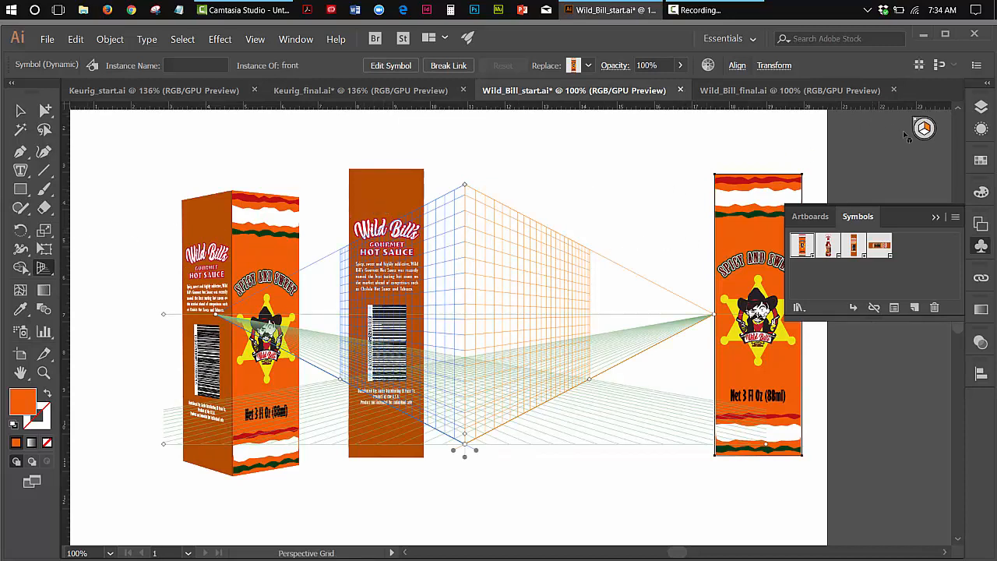
left_click(936, 217)
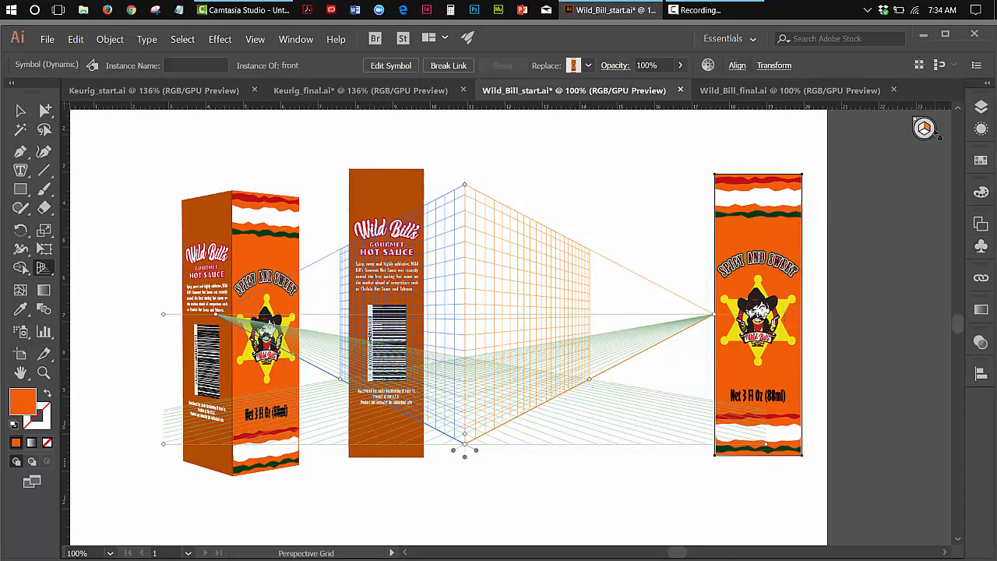
key("shift+v")
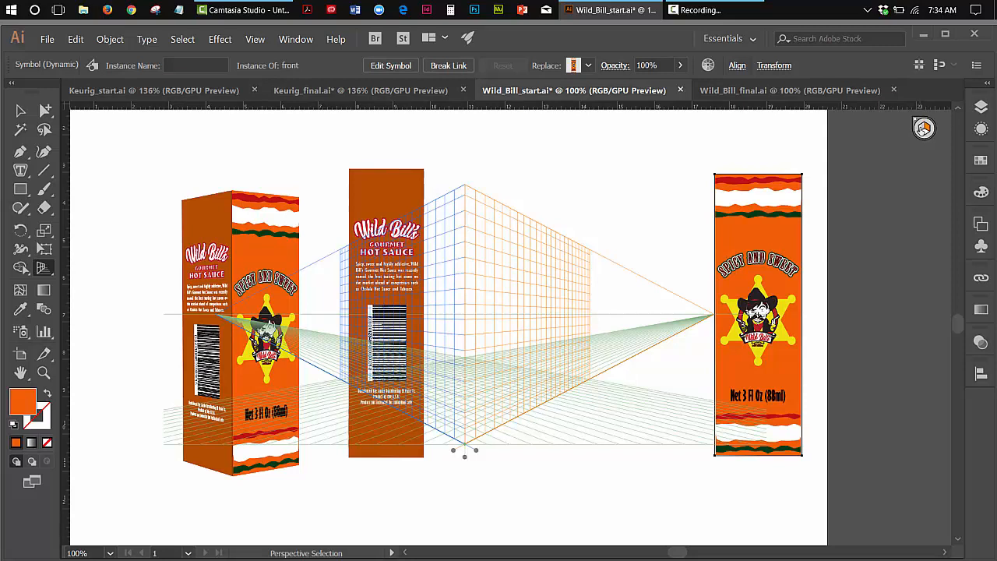
key("shift+p")
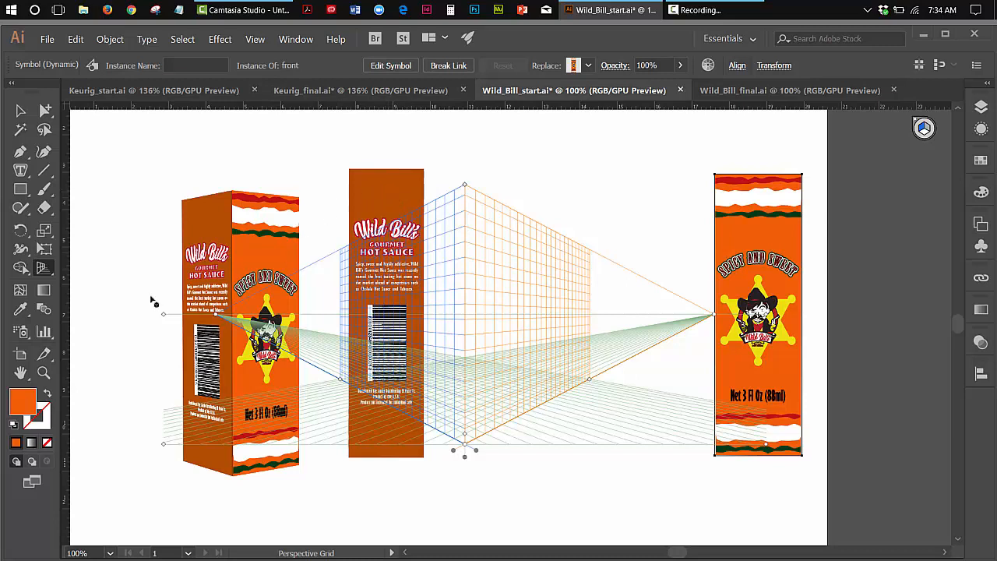
Step: Attach the flat side2 instance to the left grid plane in perspective, with its inner edge on the grid's central vertical line
left_click_drag(43, 273, 86, 287)
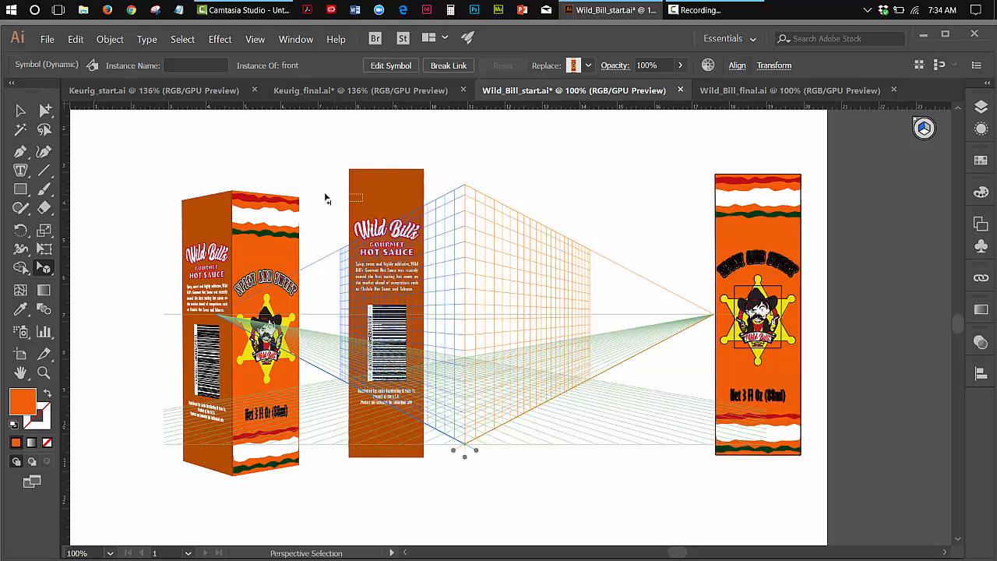
left_click(397, 190)
mouse_move(409, 191)
left_mouse_down()
mouse_move(410, 226)
mouse_move(448, 220)
left_mouse_up()
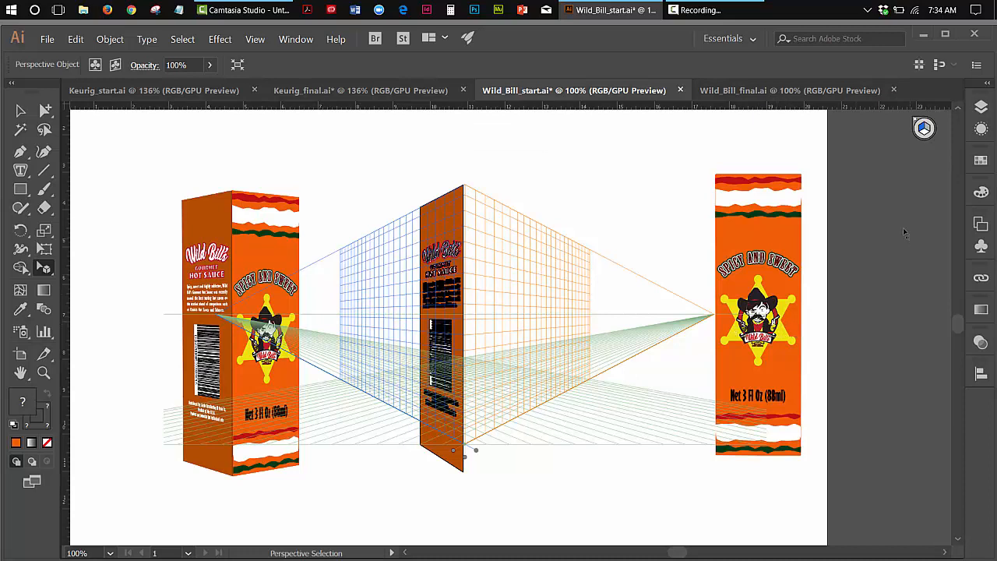
Step: Make the right grid plane active, attach the front instance to it against the side panel, and deselect it
left_click(925, 128)
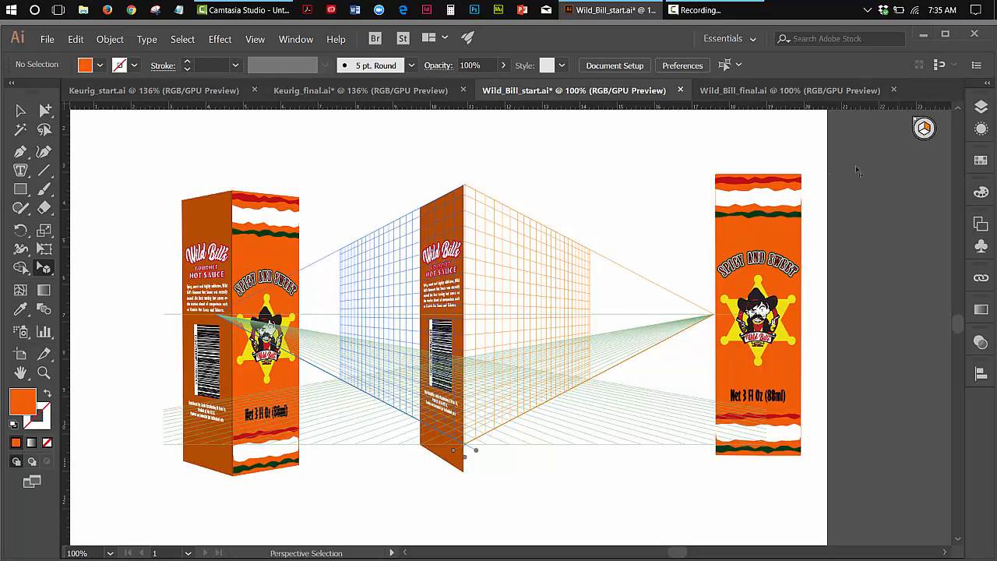
left_click(784, 203)
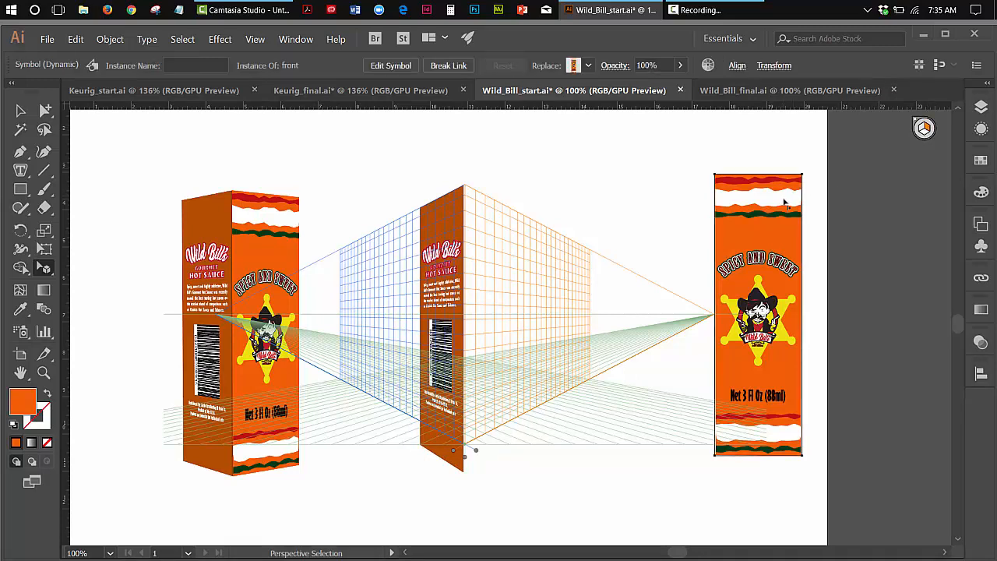
left_click_drag(779, 207, 506, 229)
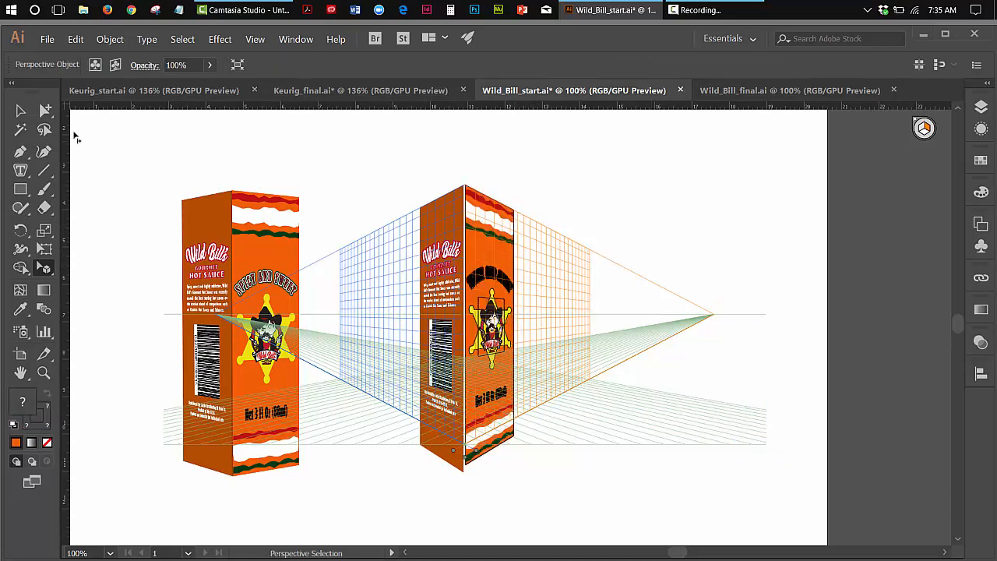
left_click(21, 110)
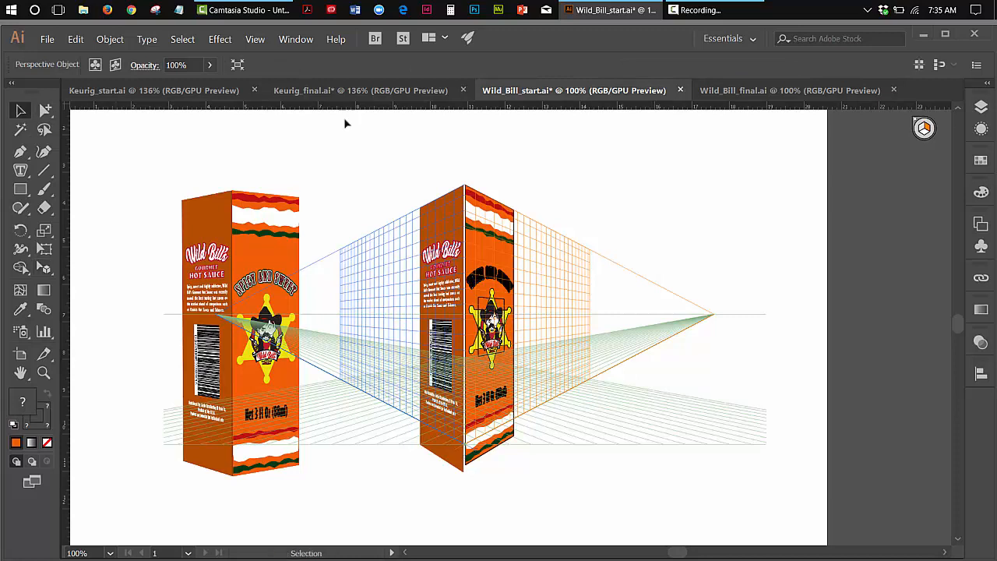
left_click(597, 153)
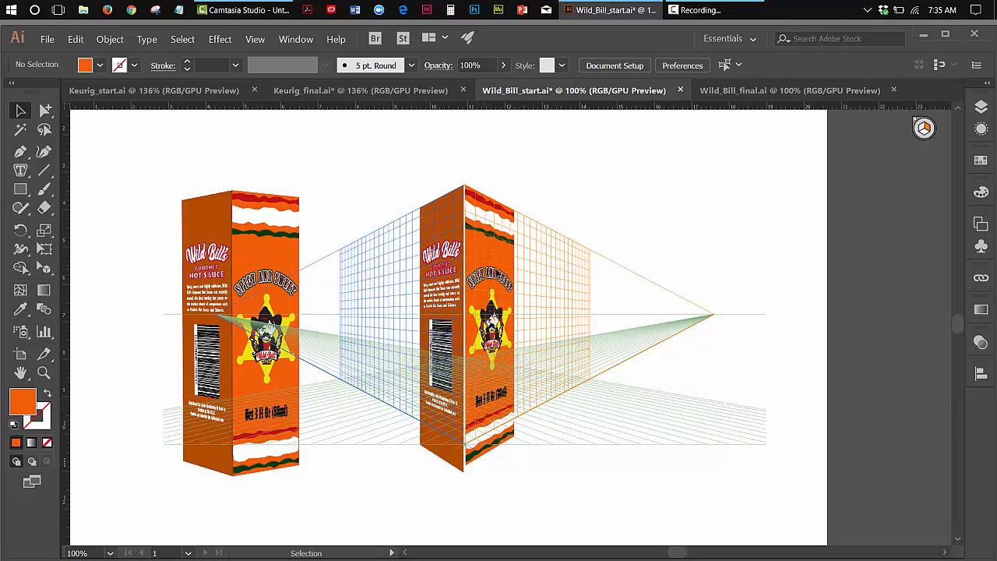
Step: Shift the front panel slightly in perspective to close the gap along its shared edge with the side panel, and deselect it
left_click(43, 372)
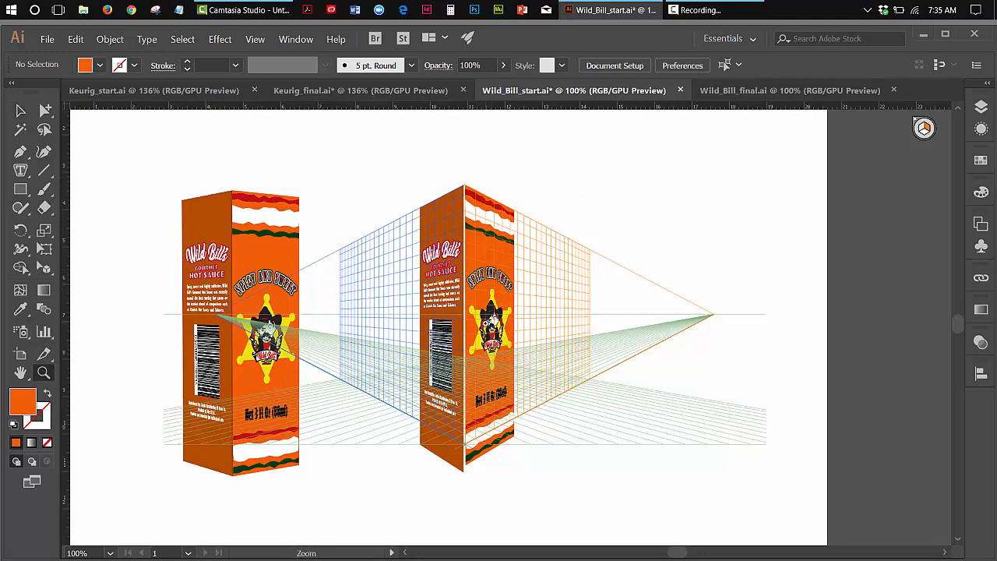
left_click(488, 324)
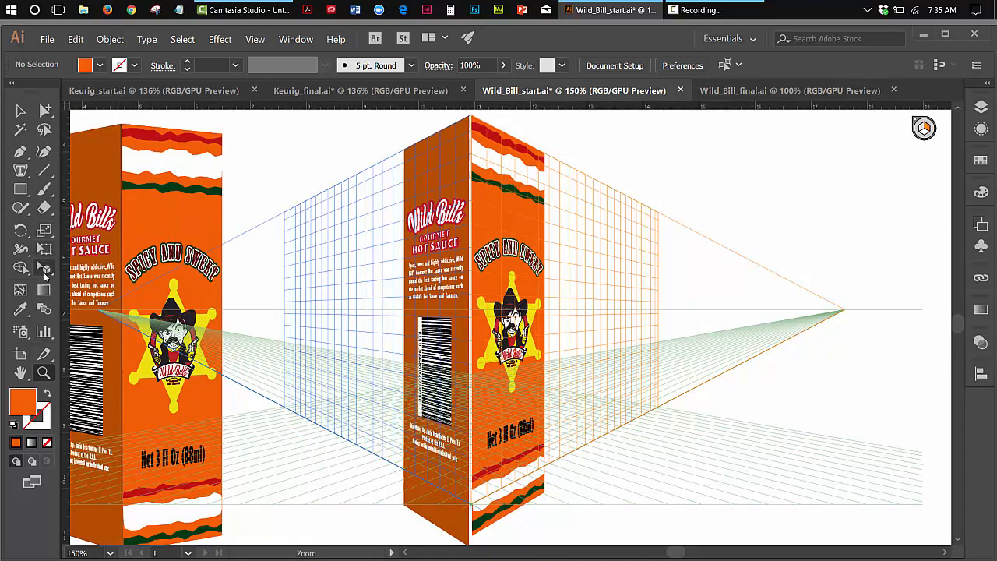
left_click(44, 268)
left_click(542, 257)
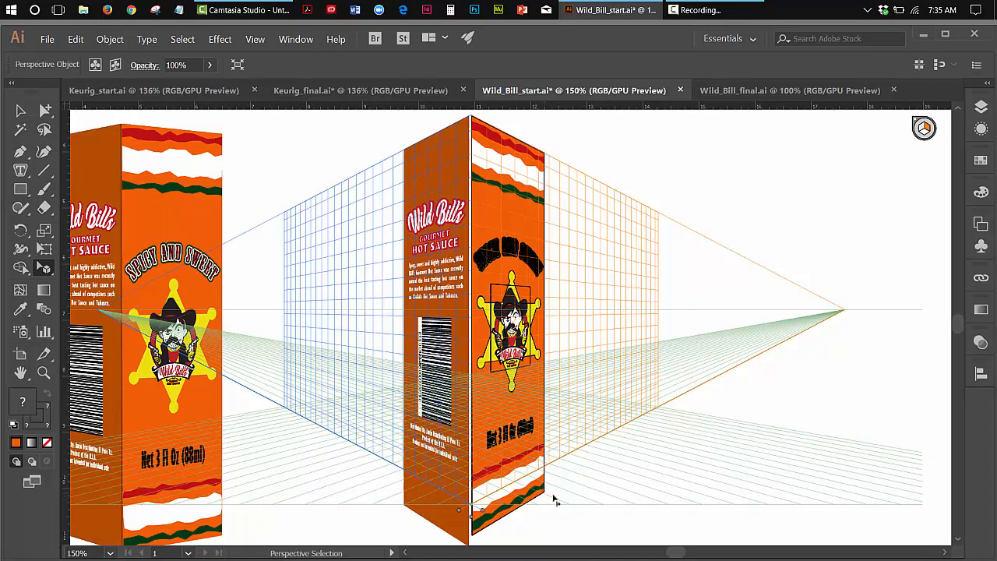
left_click_drag(554, 500, 547, 505)
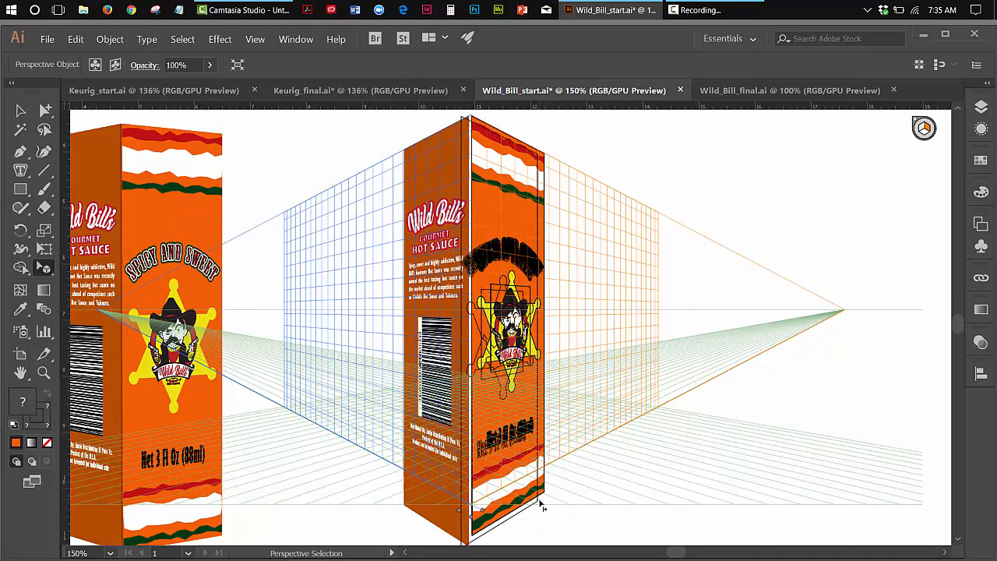
left_click_drag(544, 506, 541, 502)
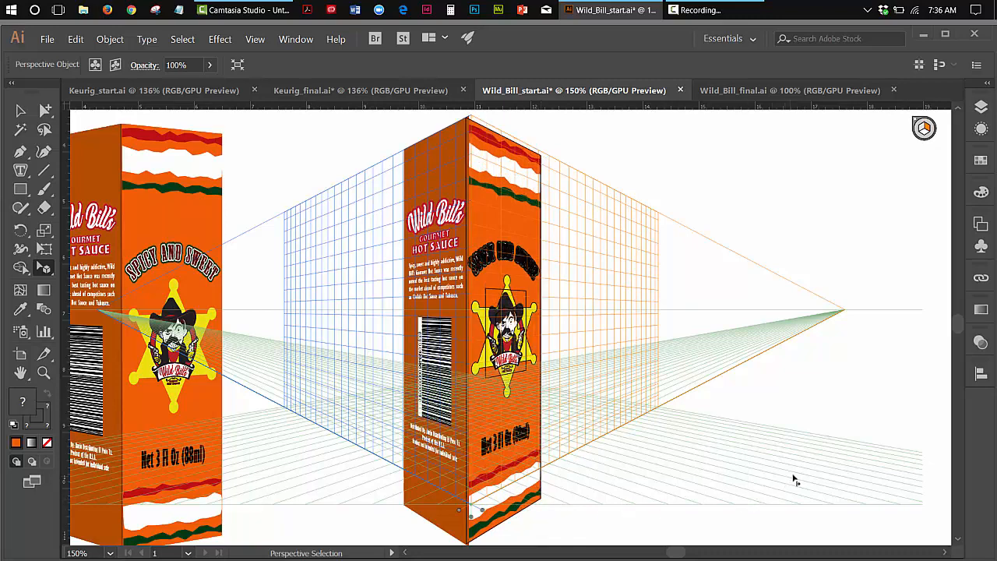
left_click(21, 110)
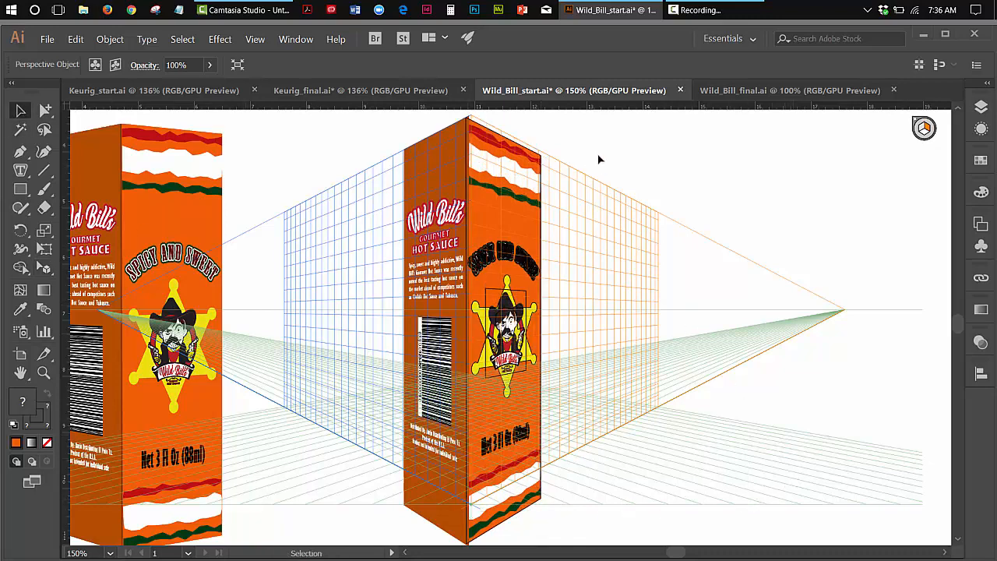
left_click(720, 206)
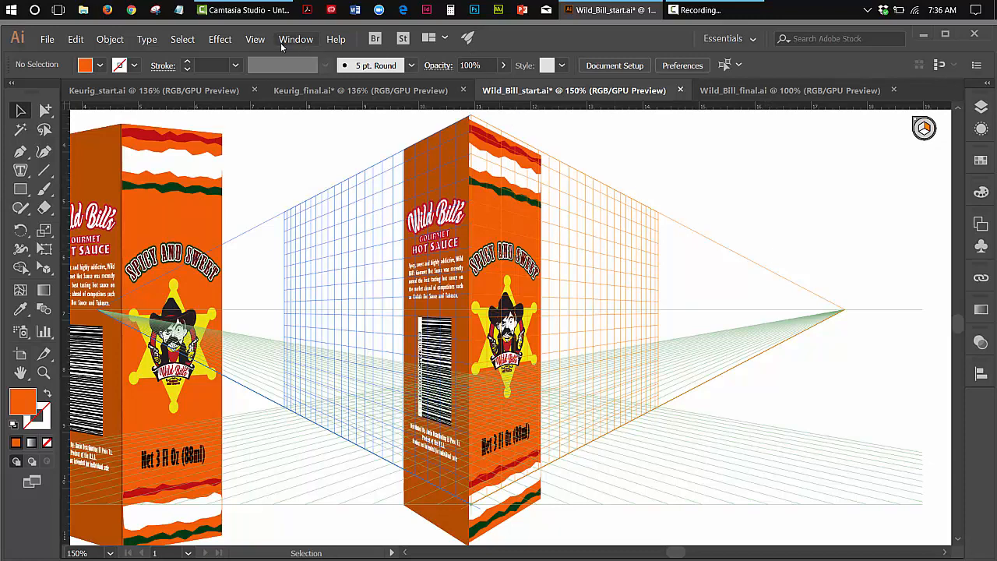
Step: Hide the perspective grid
left_click(255, 39)
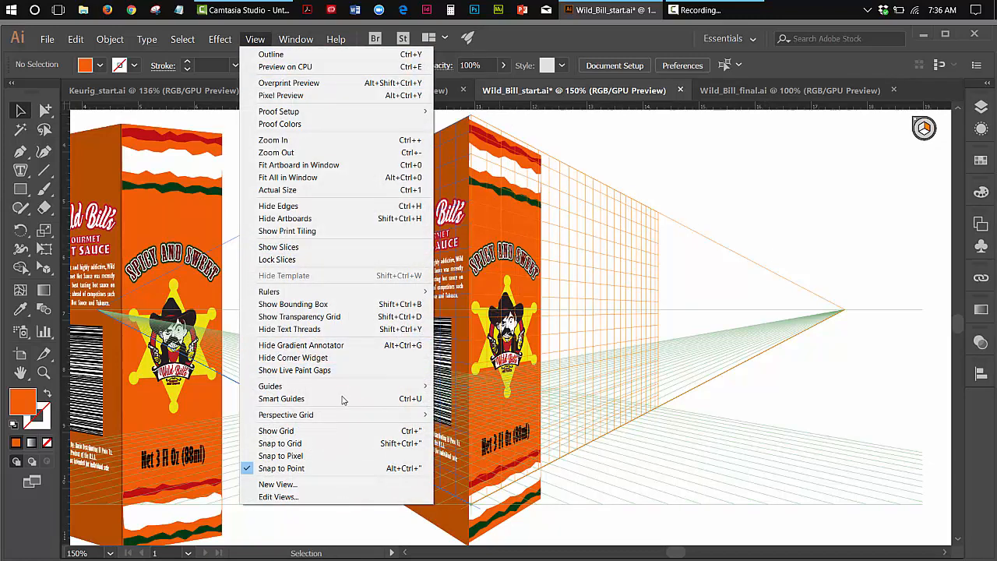
mouse_move(343, 415)
left_click(466, 415)
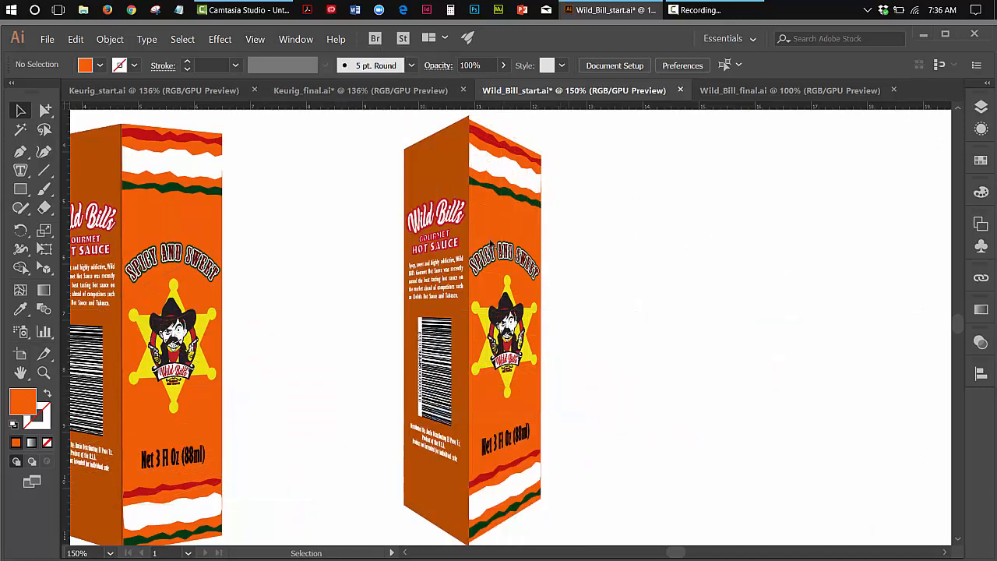
Step: Expand the front panel's perspective artwork, nudge it slightly to line up with the side panel's edge, and deselect it
left_click(505, 225)
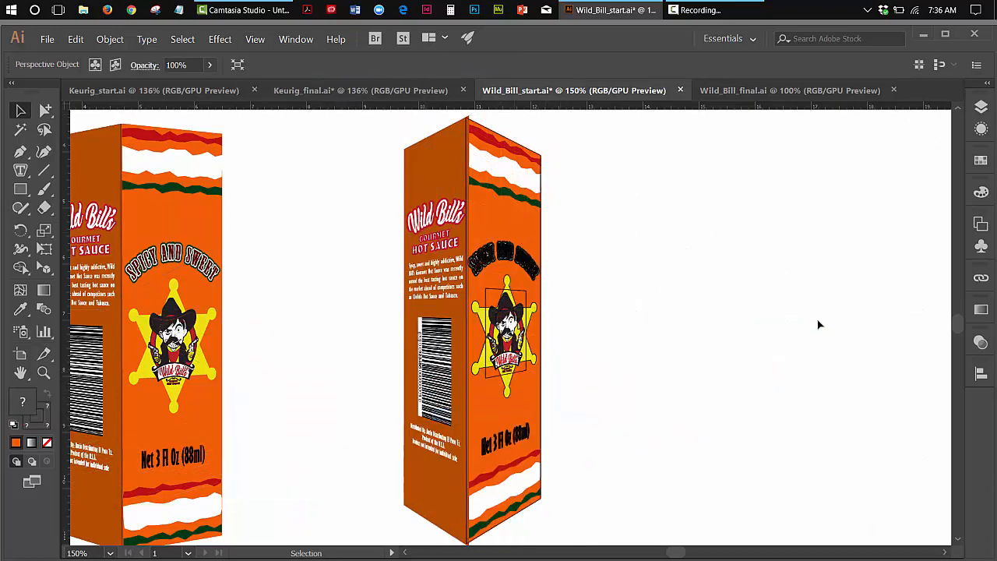
key("Left")
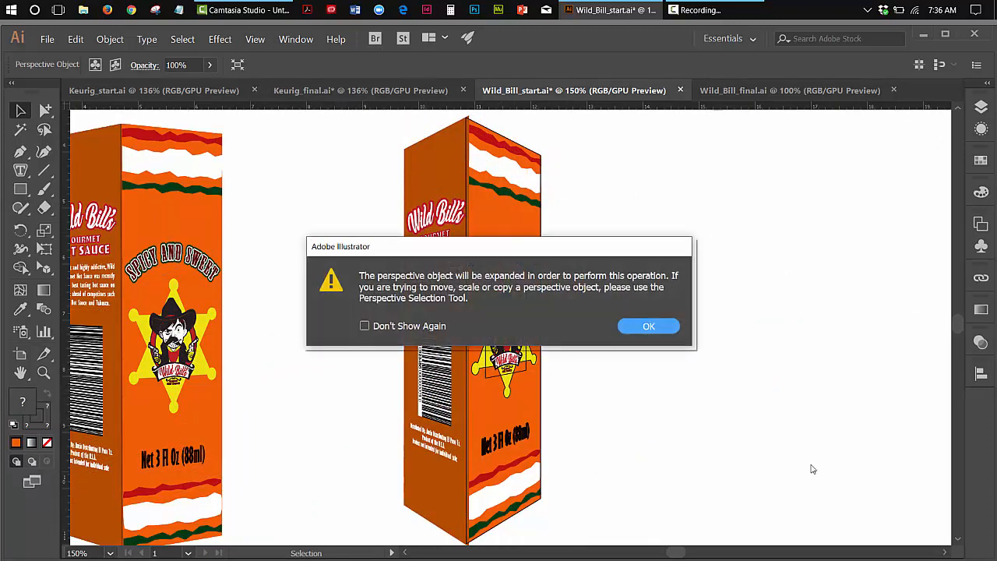
left_click(661, 327)
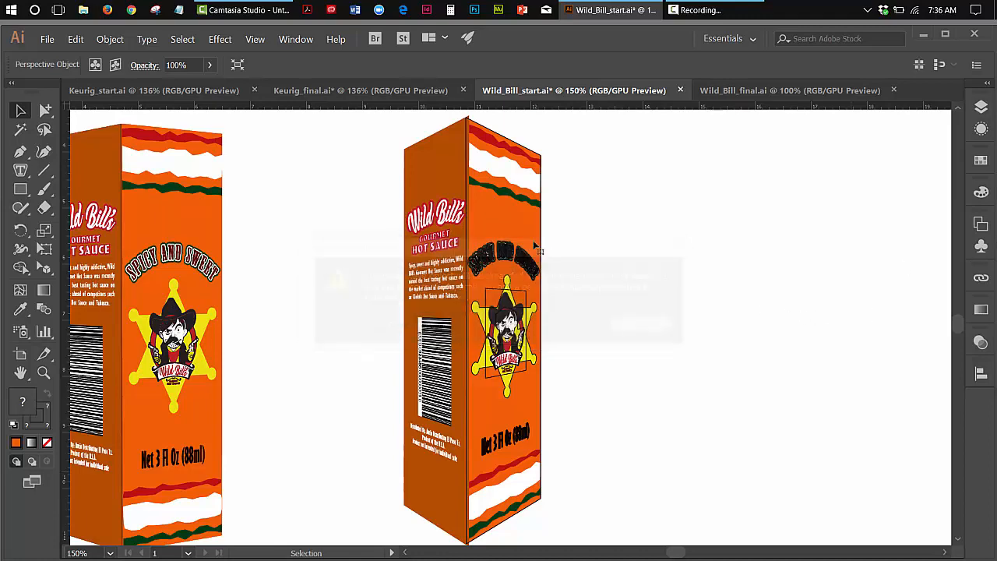
left_click_drag(531, 245, 533, 243)
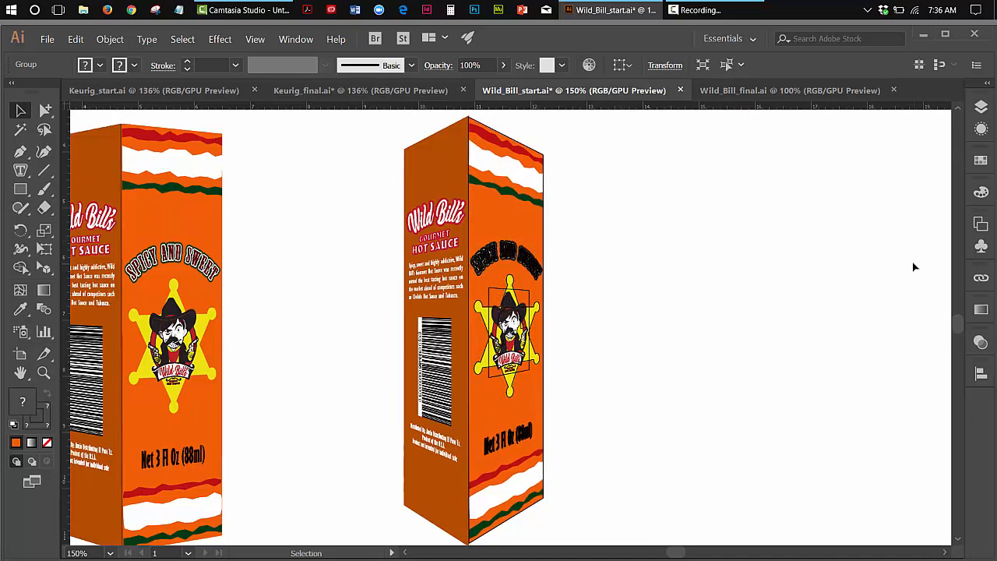
left_click(880, 262)
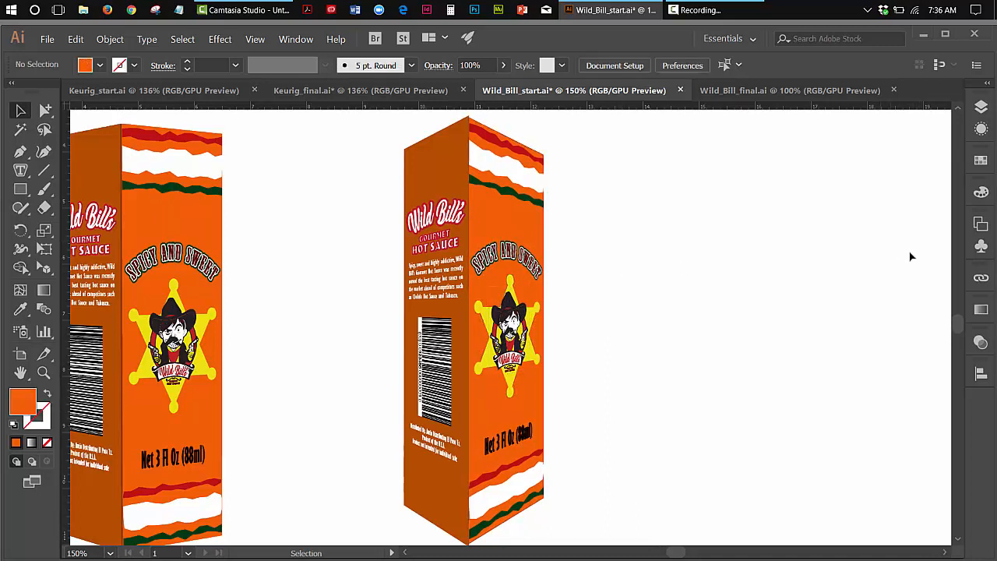
Step: Fit the artboard in the window and place flat front and side2 instances side by side to the right of the two boxes
left_click(255, 40)
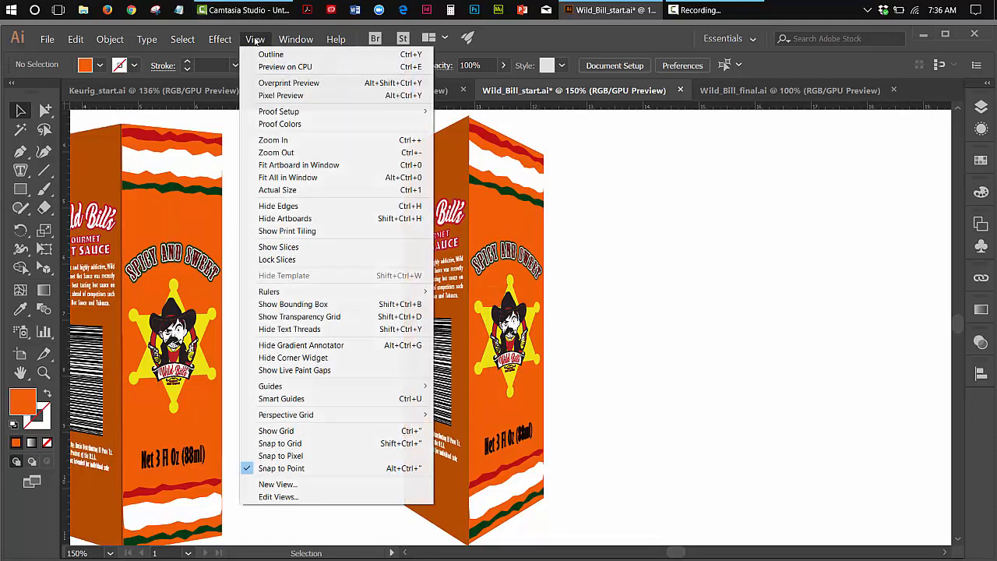
left_click(273, 165)
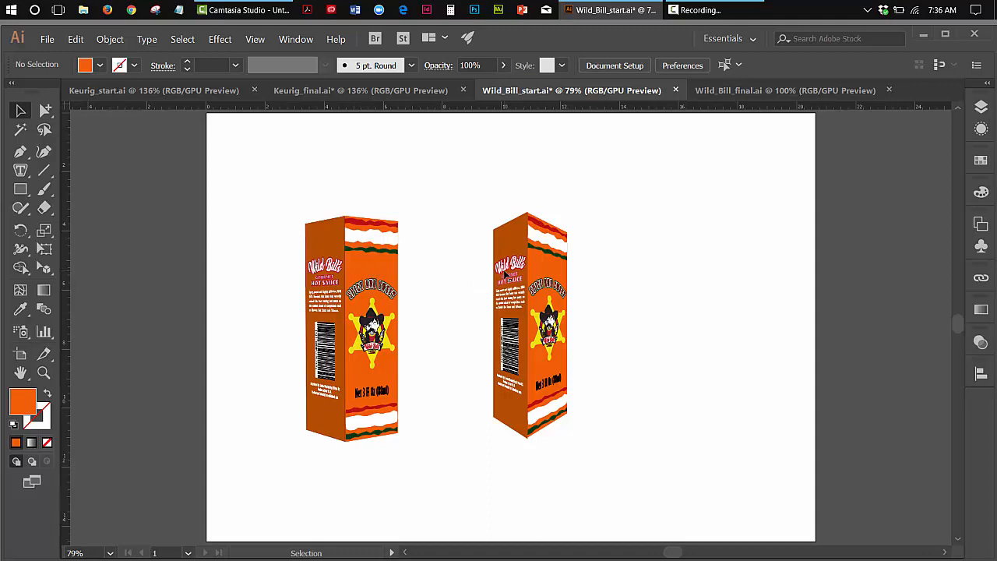
left_click(980, 246)
left_click_drag(802, 248, 676, 276)
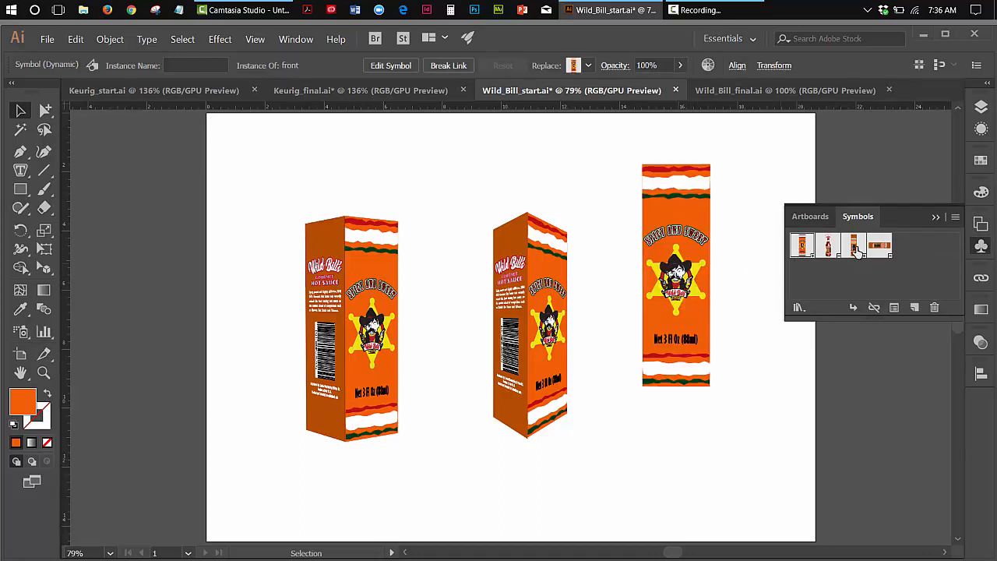
left_click_drag(855, 247, 759, 234)
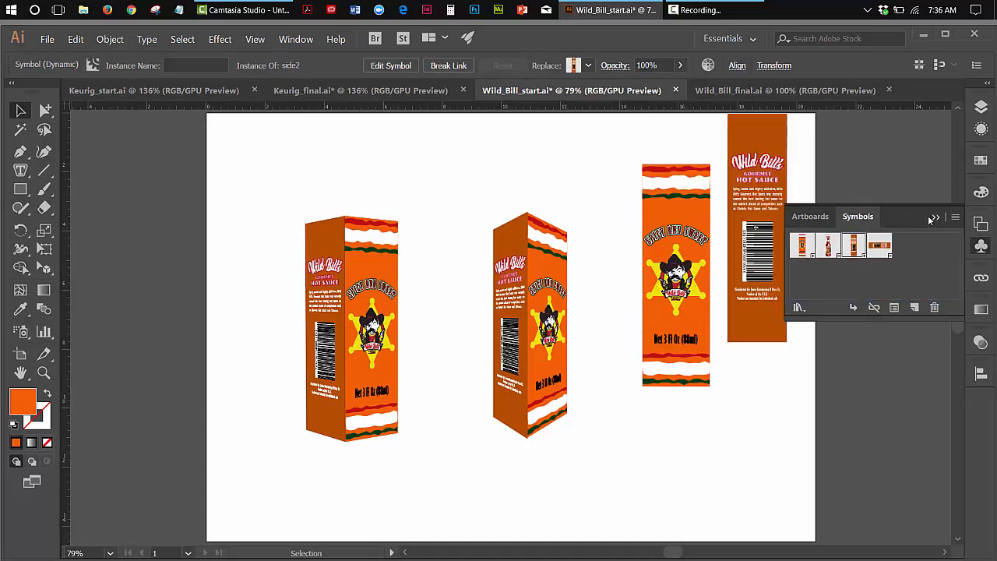
left_click(934, 218)
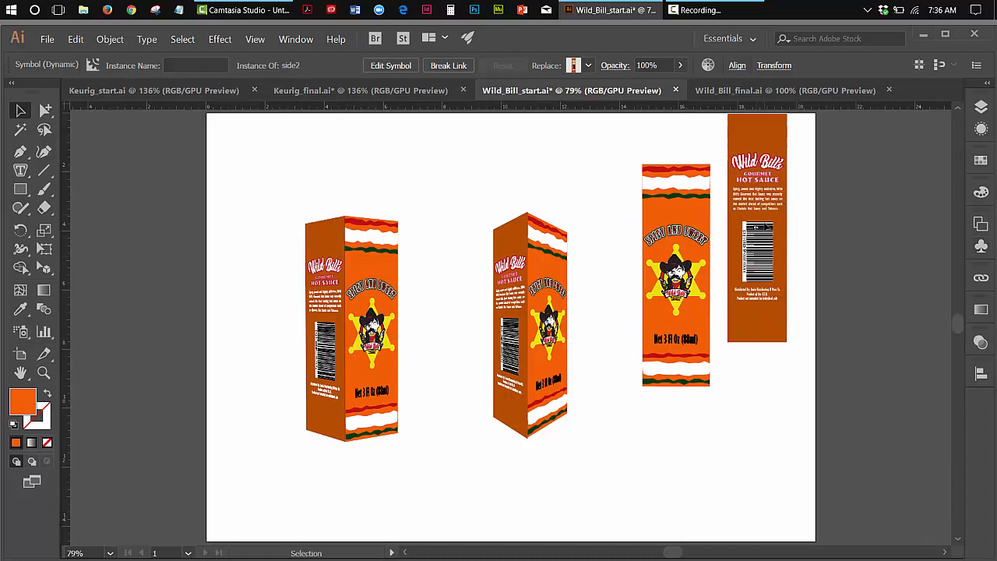
left_click_drag(767, 244, 767, 299)
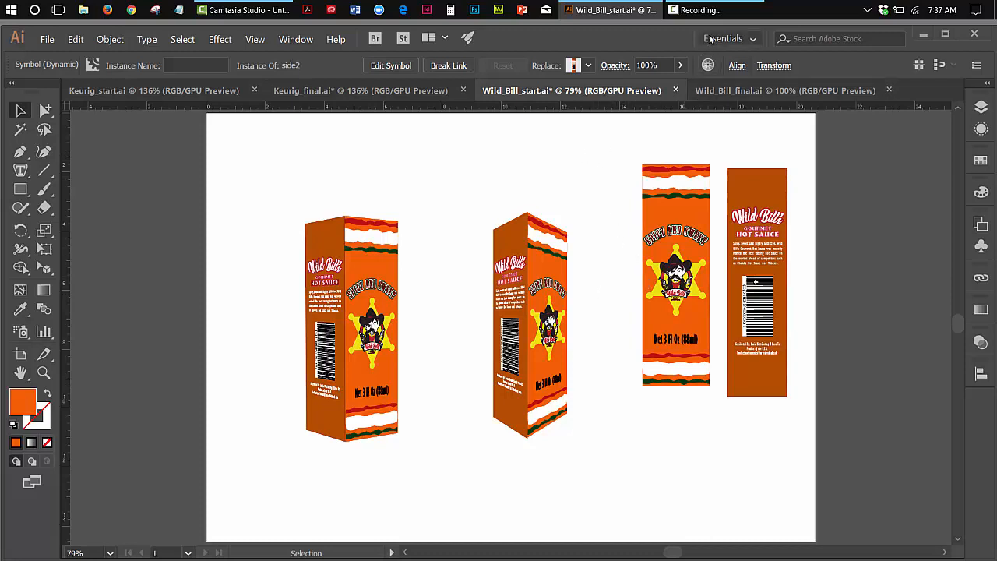
mouse_move(711, 11)
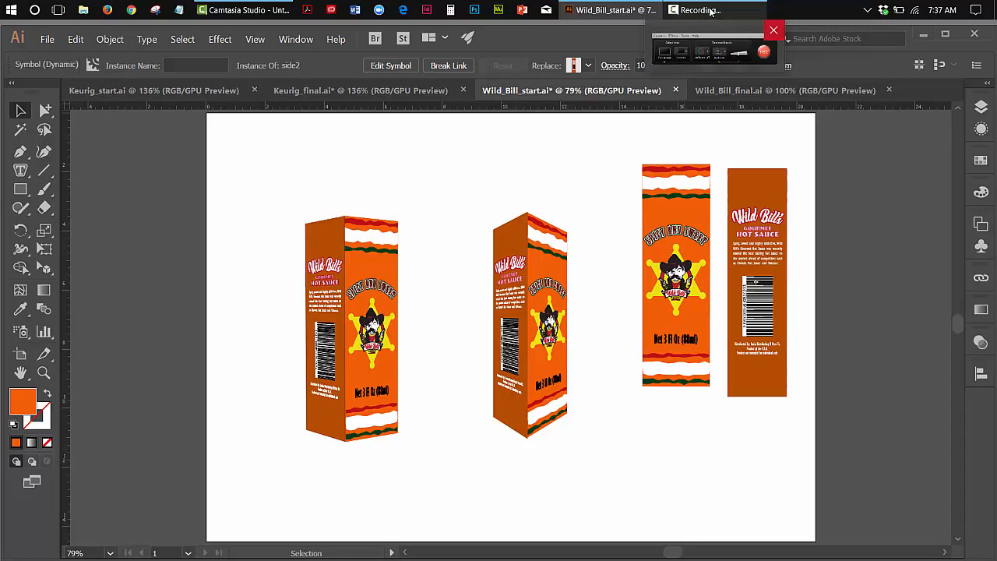
left_click(711, 12)
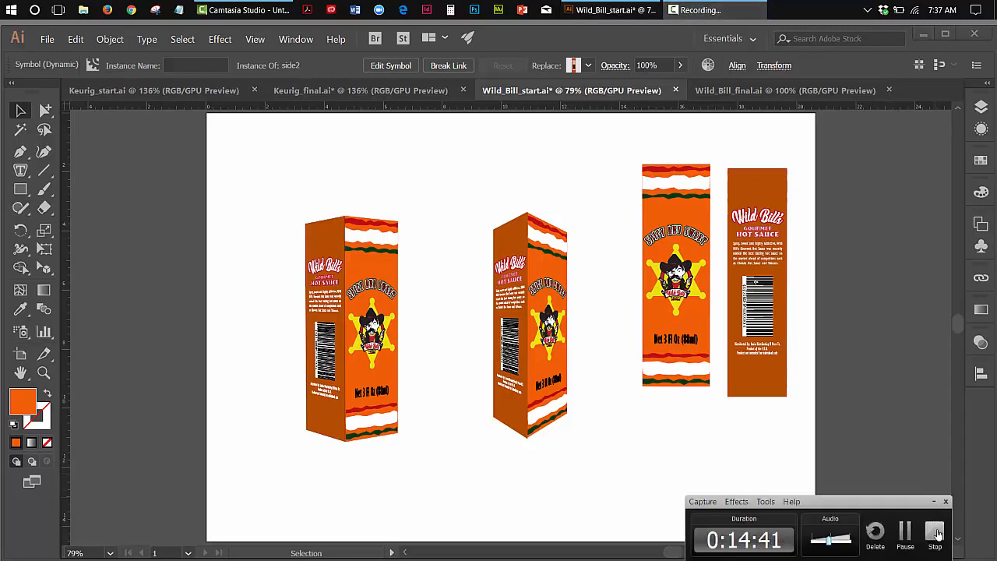